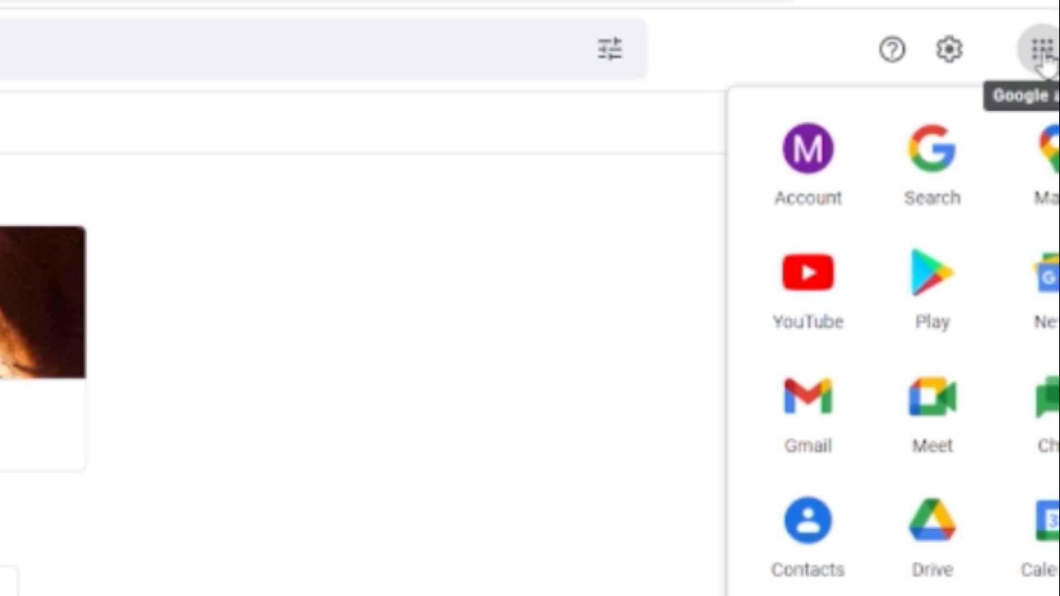
- Open Google Forms from the list of Google apps and create a blank form
{"action": "scroll", "coordinate": [886, 513], "scroll_direction": "down", "scroll_amount": 5}
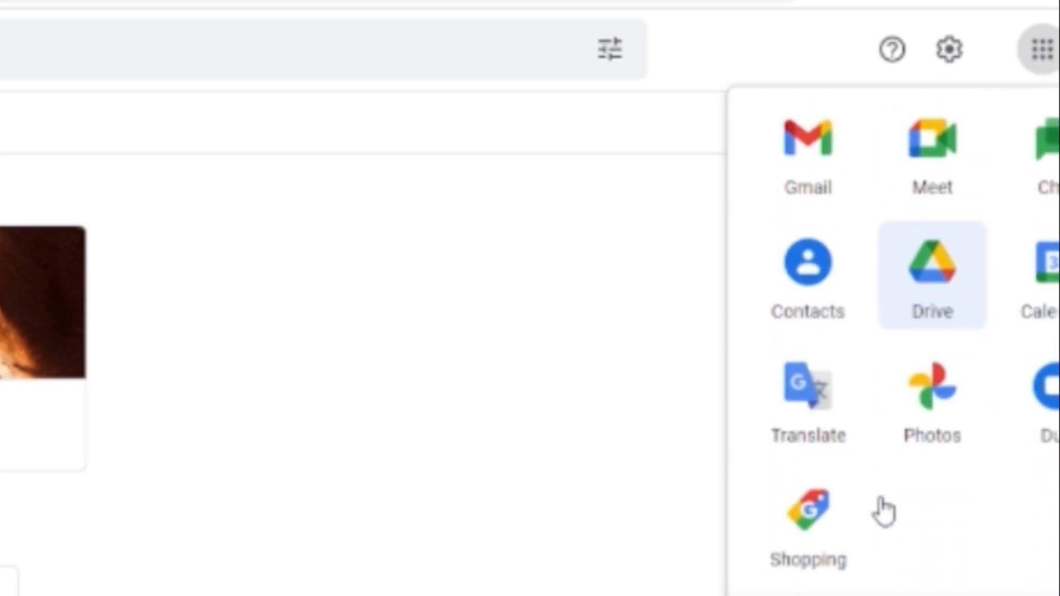
{"action": "scroll", "coordinate": [883, 510], "scroll_direction": "down", "scroll_amount": 10}
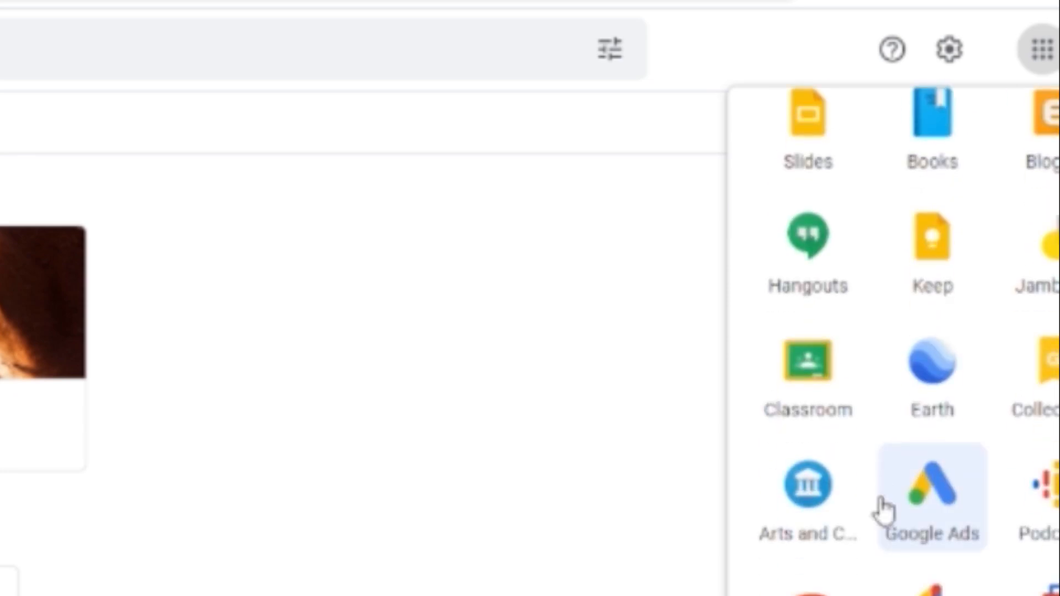
{"action": "scroll", "coordinate": [883, 509], "scroll_direction": "down", "scroll_amount": 5}
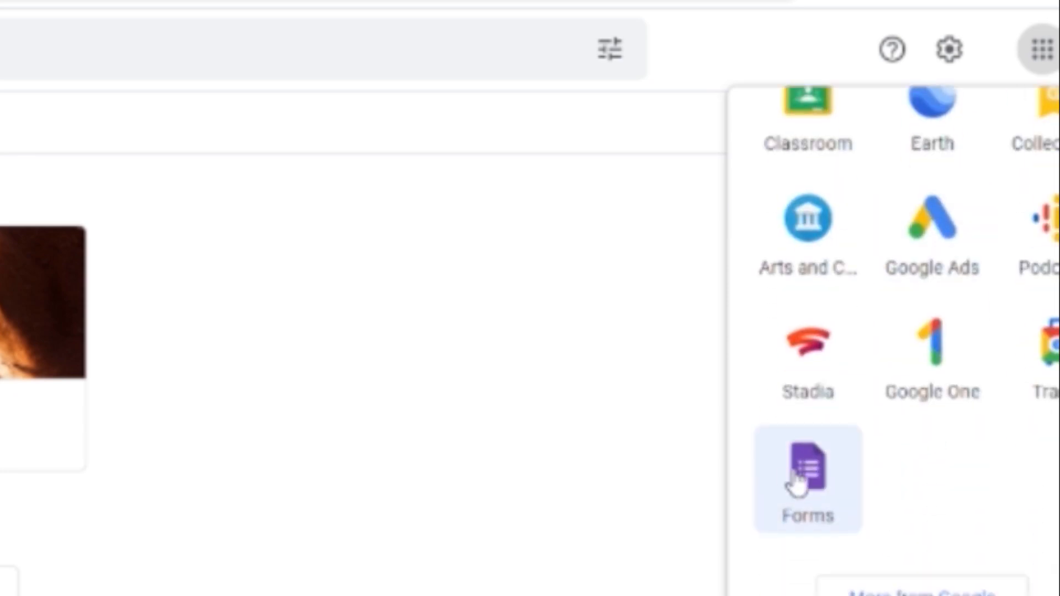
{"action": "left_click", "coordinate": [815, 525]}
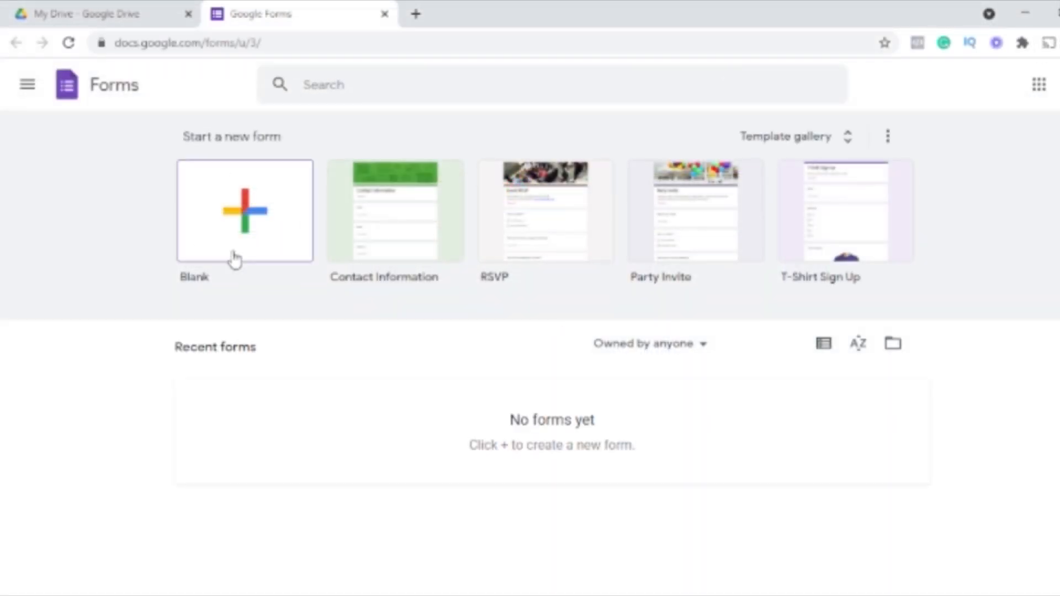
{"action": "left_click", "coordinate": [259, 222]}
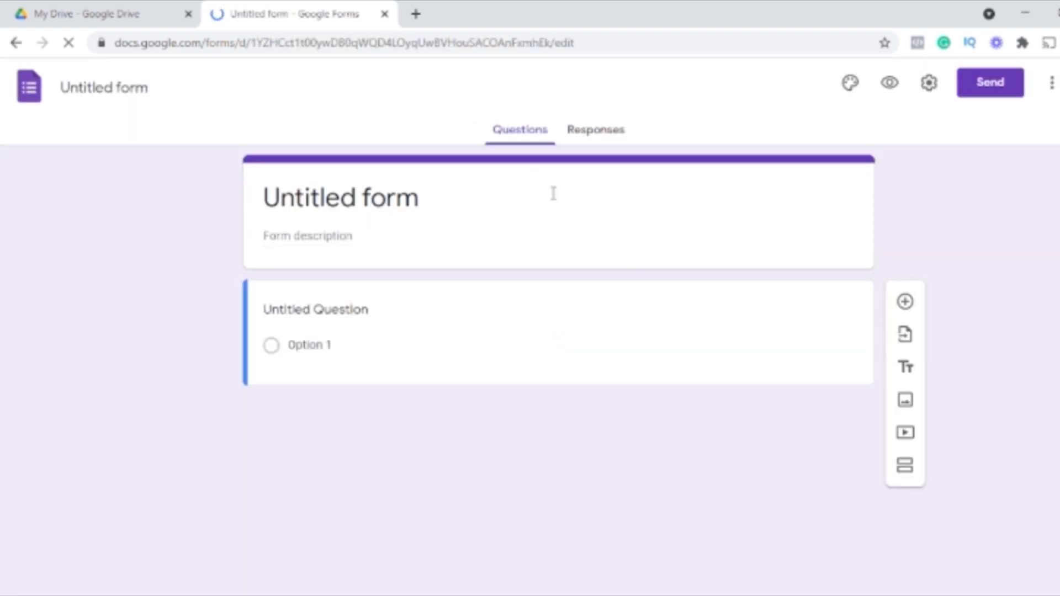
- Set the form's theme color to dark blue and dismiss the introduction to the new Google Forms
{"action": "left_click", "coordinate": [850, 88]}
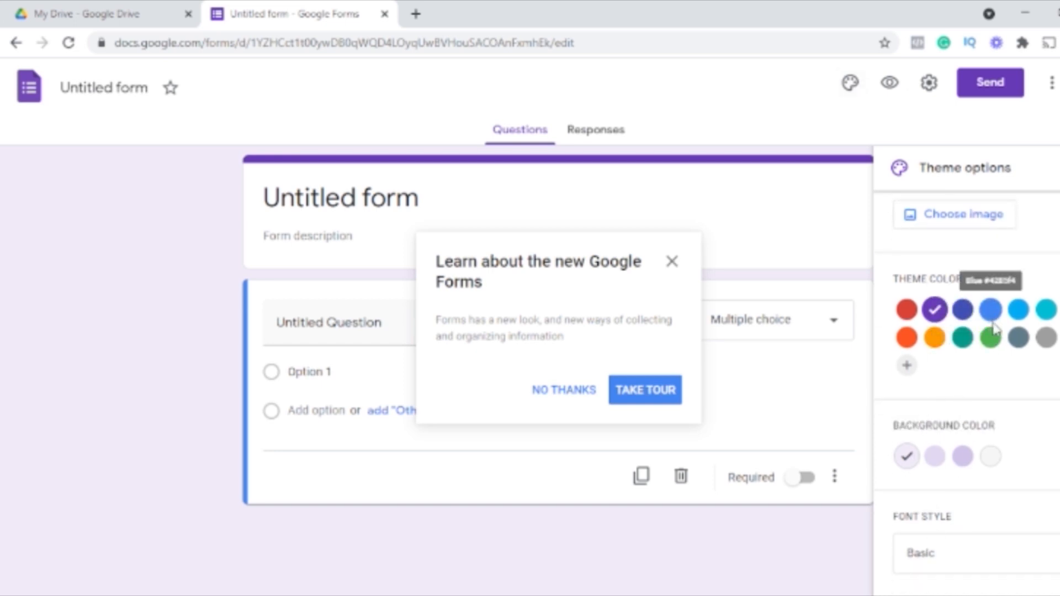
{"action": "left_click", "coordinate": [962, 310]}
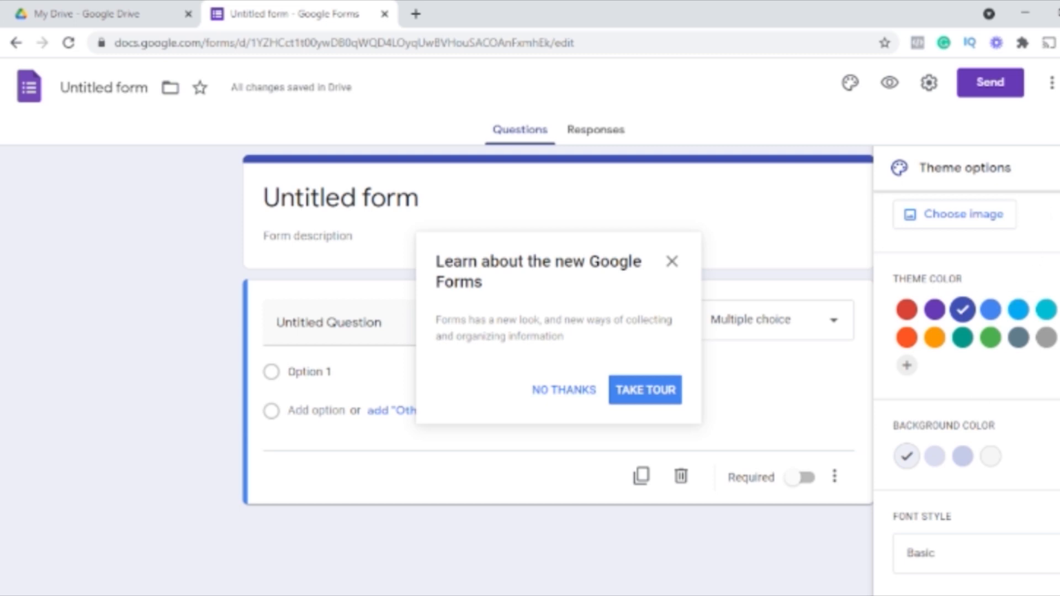
{"action": "left_click", "coordinate": [1058, 168]}
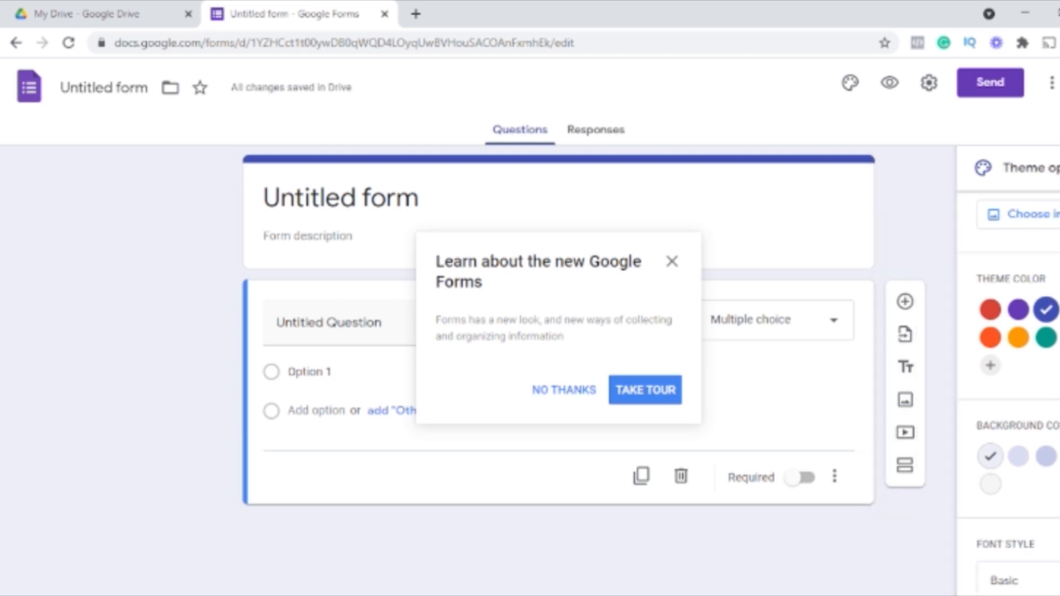
{"action": "left_click", "coordinate": [672, 262]}
- Title the form "Simple questionnaire"
{"action": "left_click", "coordinate": [409, 209]}
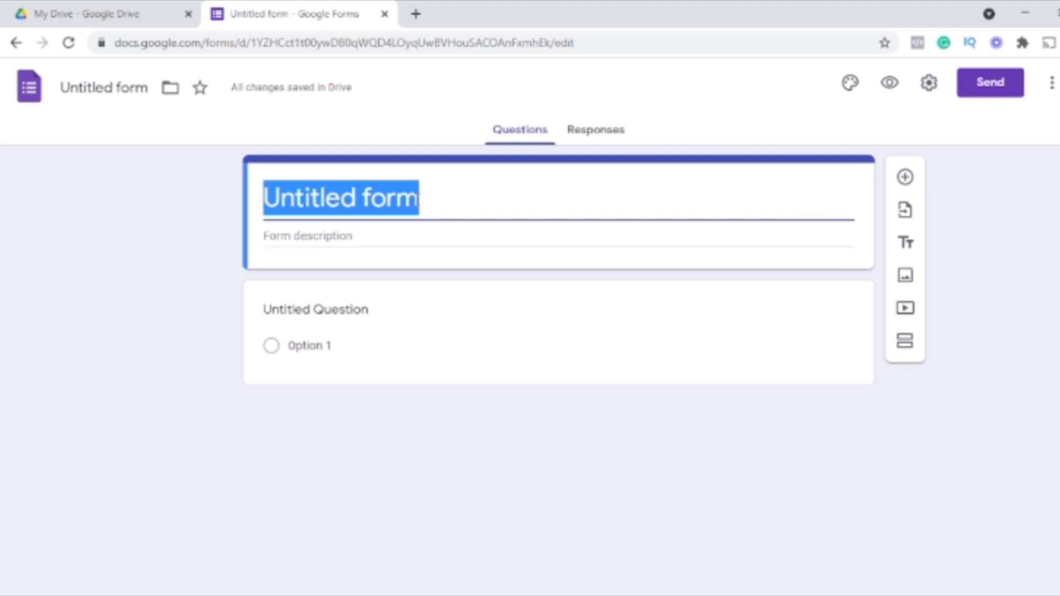
{"action": "type", "text": "Simple questions"}
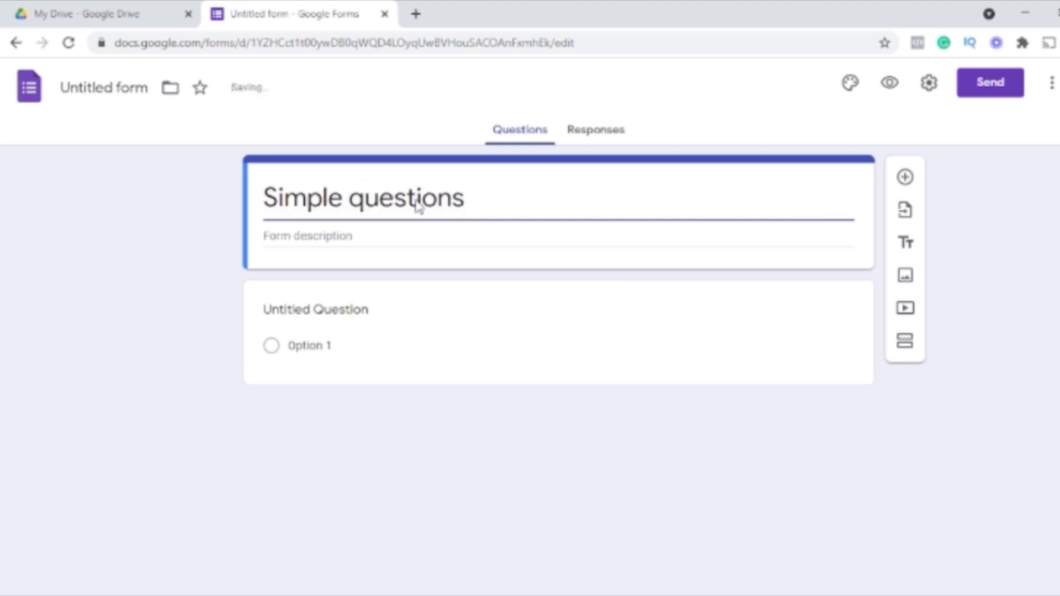
{"action": "key", "text": "BackSpace"}
{"action": "type", "text": "aire"}
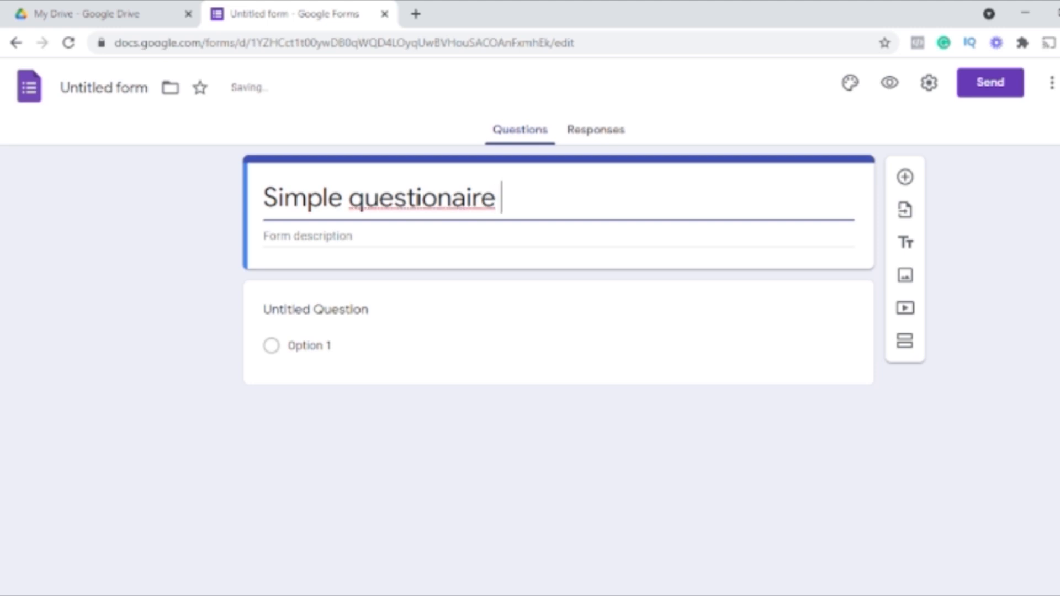
{"action": "double_click", "coordinate": [419, 205]}
{"action": "type", "text": "questionnaire"}
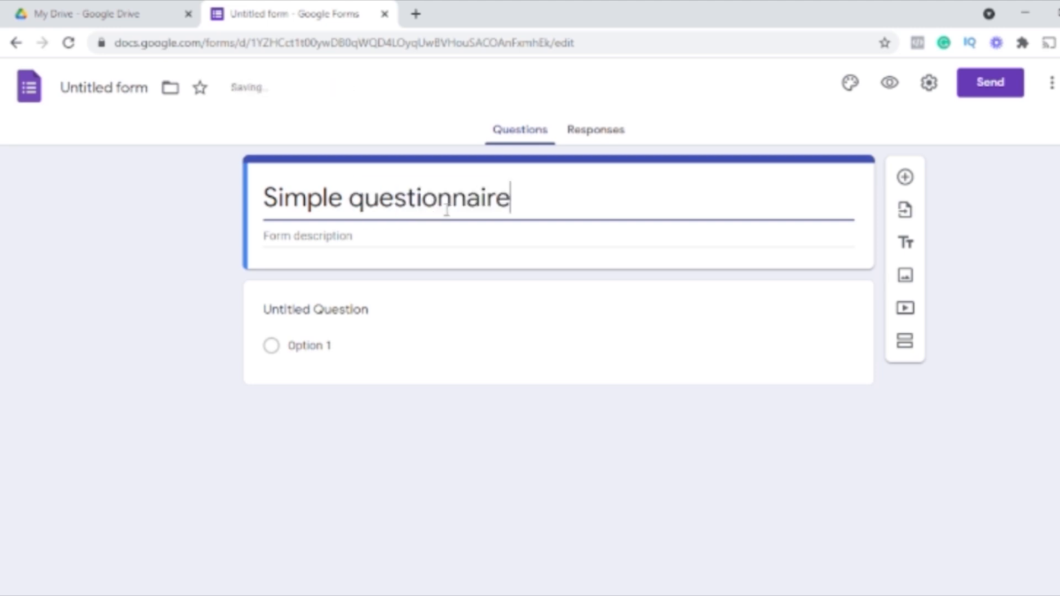
- Set the first question's text to "What service would you like to see us offer?"
{"action": "left_click", "coordinate": [337, 311]}
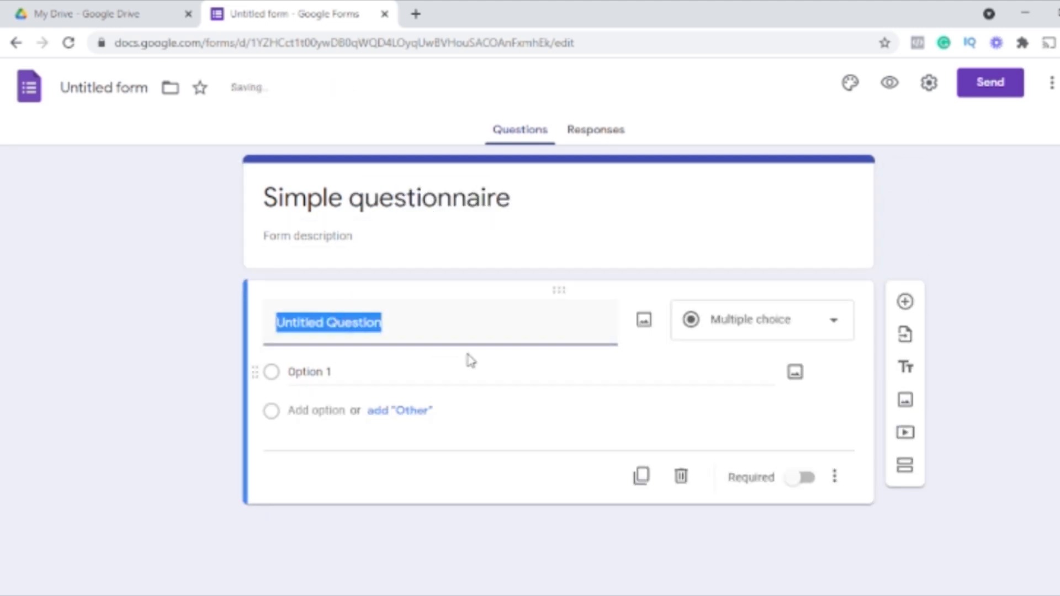
{"action": "type", "text": "What service would you like"}
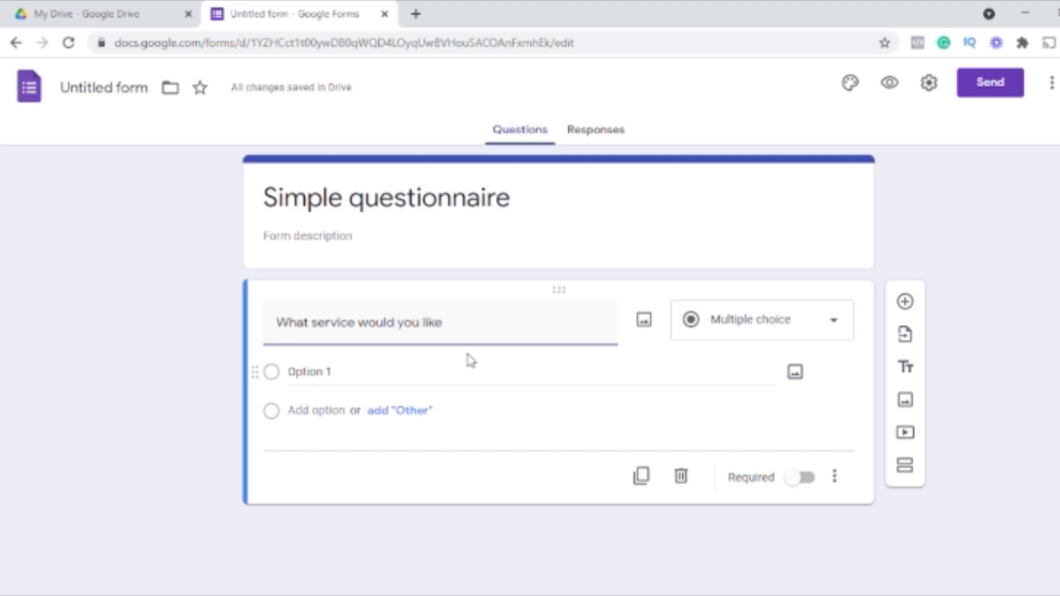
{"action": "type", "text": "to see us o"}
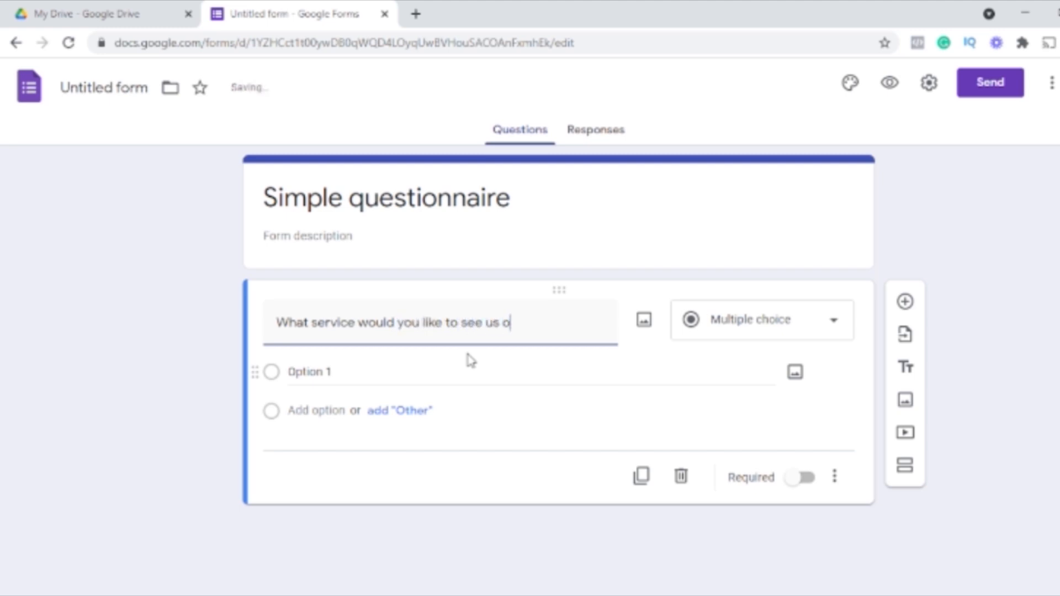
{"action": "type", "text": "ff"}
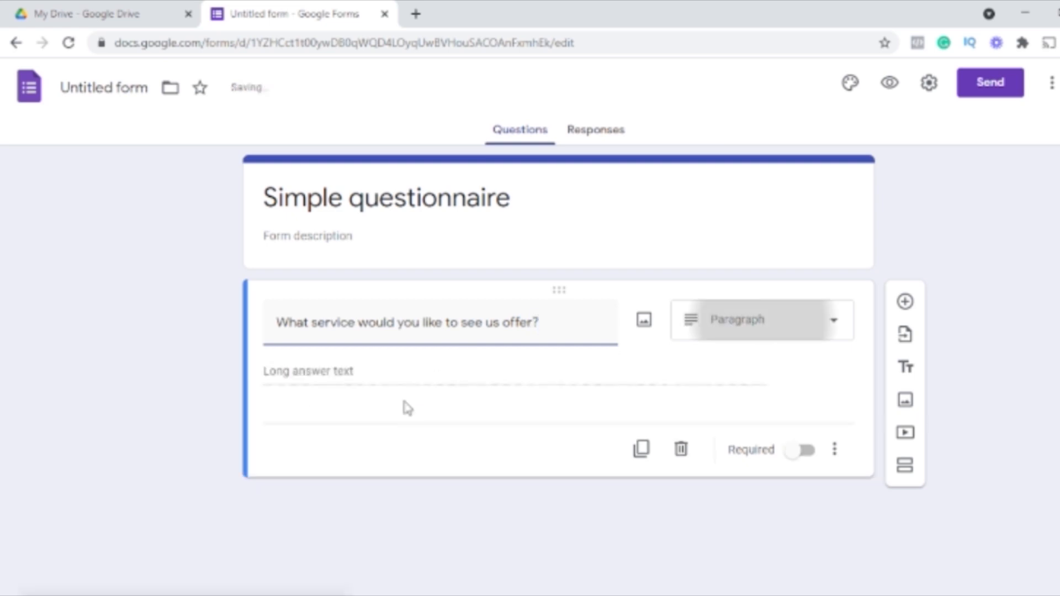
- Set the service question's type to Multiple choice and add a second answer option
{"action": "left_click", "coordinate": [810, 323]}
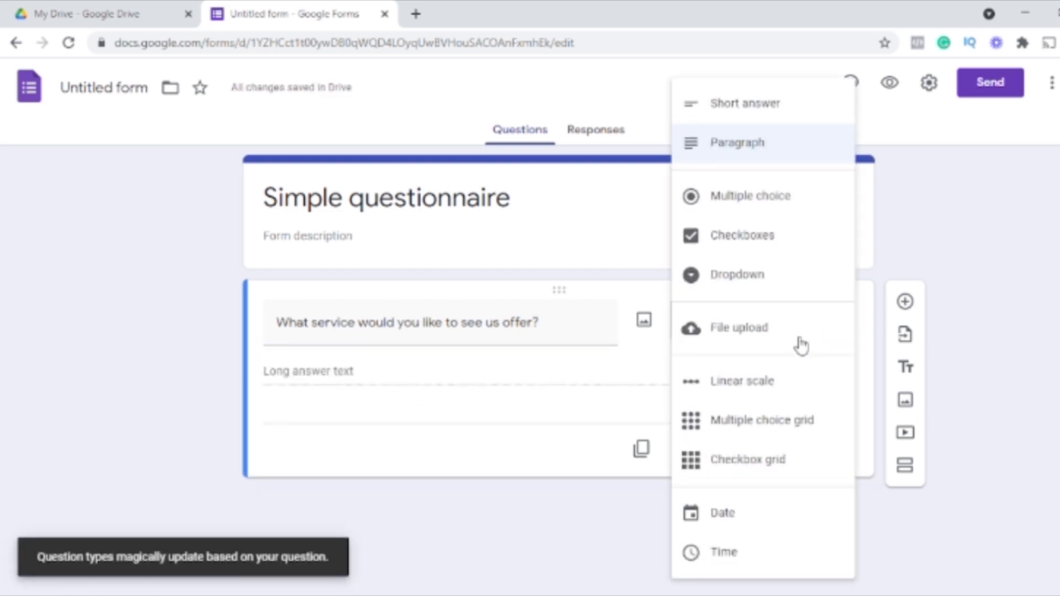
{"action": "left_click", "coordinate": [781, 206]}
{"action": "left_click", "coordinate": [301, 371]}
{"action": "left_click", "coordinate": [342, 412]}
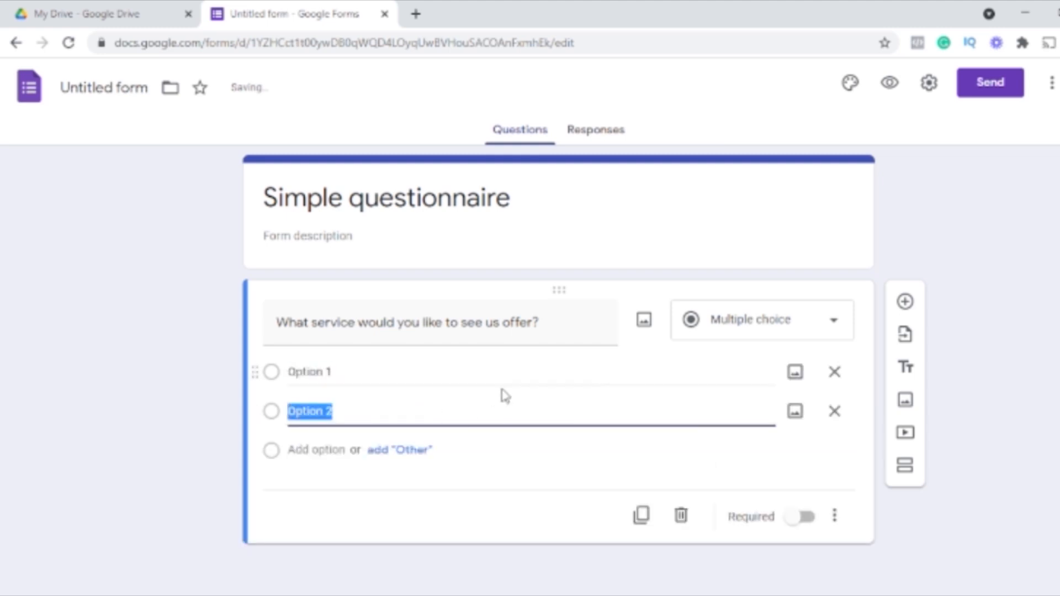
{"action": "left_click", "coordinate": [828, 465]}
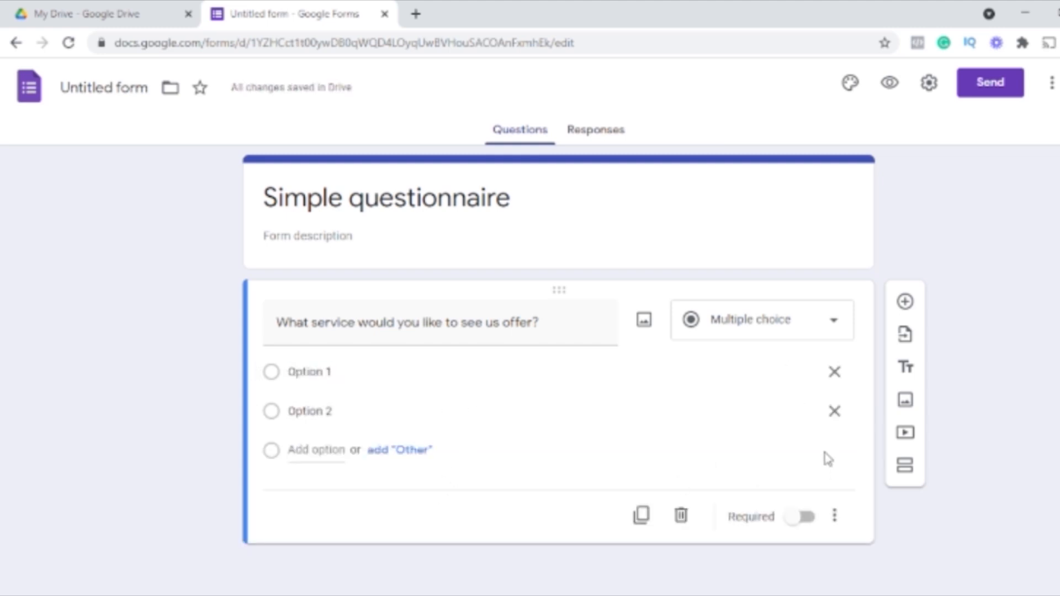
{"action": "left_click", "coordinate": [270, 410]}
{"action": "left_click", "coordinate": [271, 372]}
{"action": "left_click", "coordinate": [271, 413]}
{"action": "left_click", "coordinate": [276, 373]}
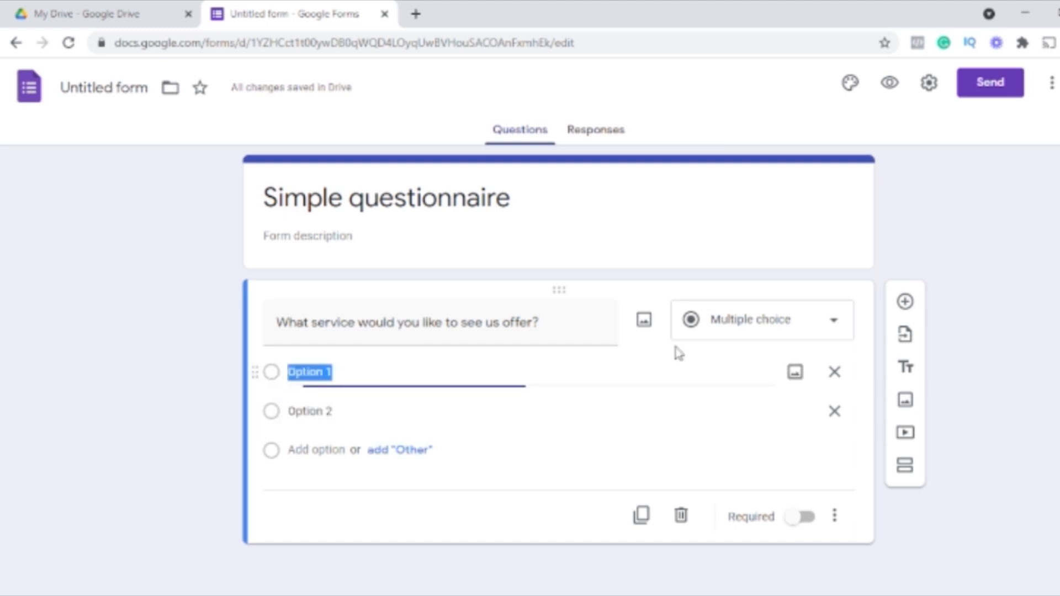
- Switch the service question's type to Checkboxes and try selecting both answer options
{"action": "left_click", "coordinate": [831, 321]}
{"action": "left_click", "coordinate": [769, 235]}
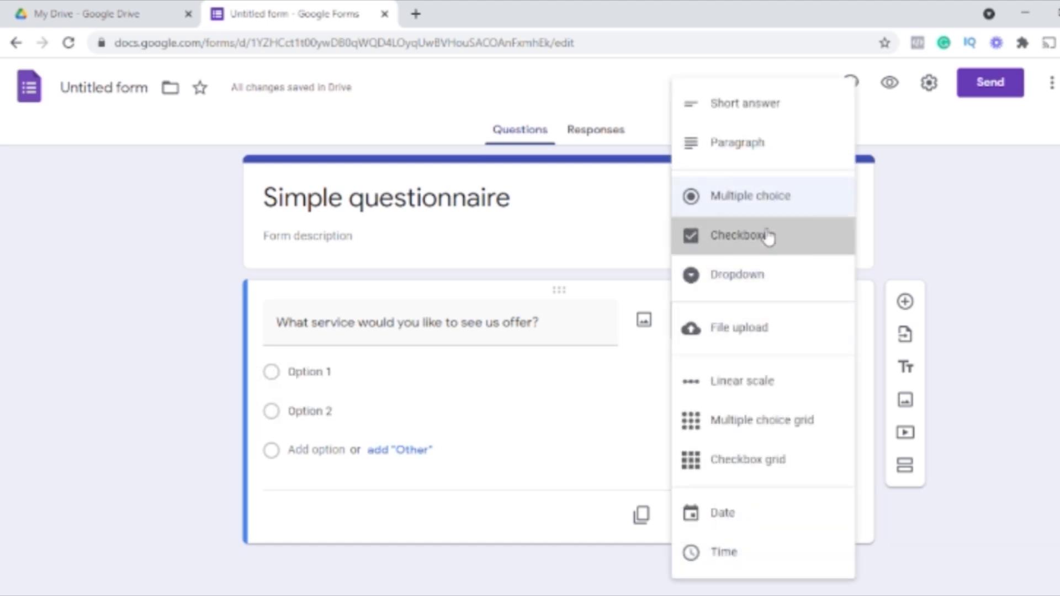
{"action": "left_click", "coordinate": [267, 374]}
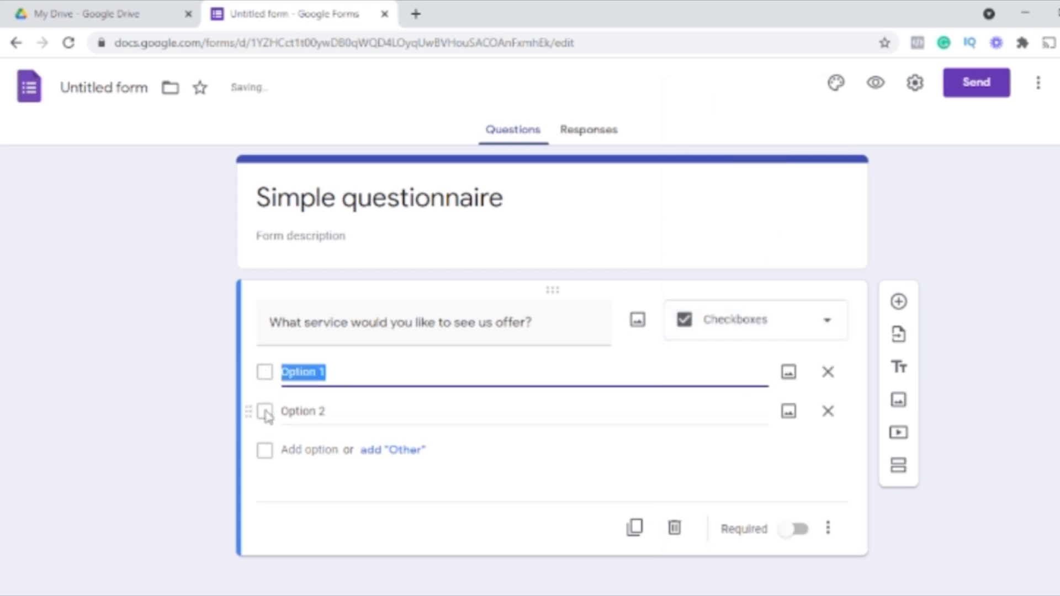
{"action": "left_click", "coordinate": [265, 413]}
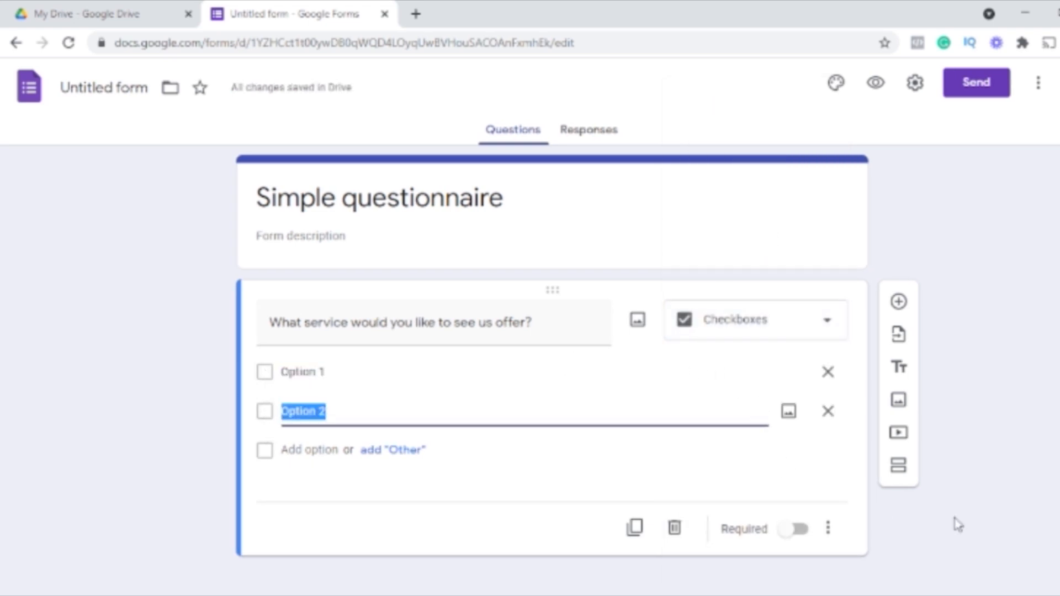
- Preview the form, tick both Option 1 and Option 2, and close the preview
{"action": "left_click", "coordinate": [875, 86]}
{"action": "left_click", "coordinate": [324, 221]}
{"action": "left_click", "coordinate": [323, 250]}
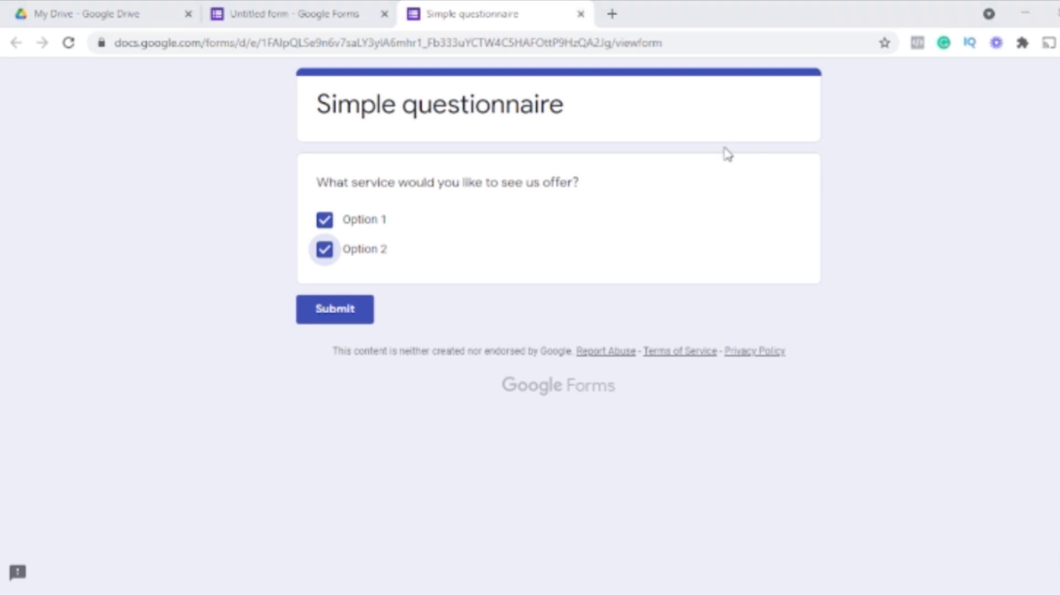
{"action": "key", "text": "ctrl+w"}
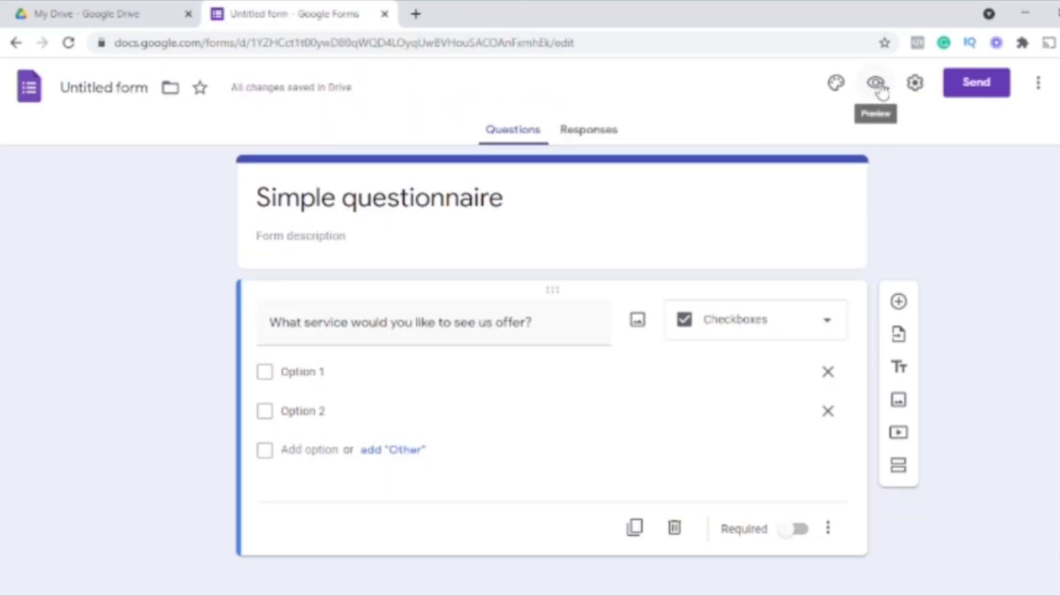
- Try the Linear scale type for the service question and look through the other question types
{"action": "left_click", "coordinate": [804, 326]}
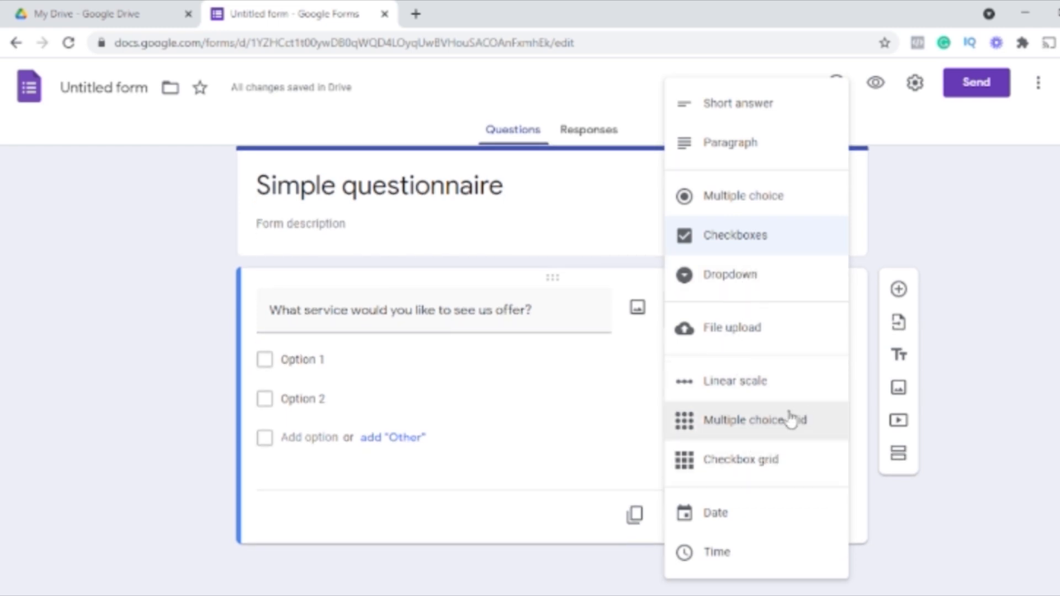
{"action": "left_click", "coordinate": [759, 381]}
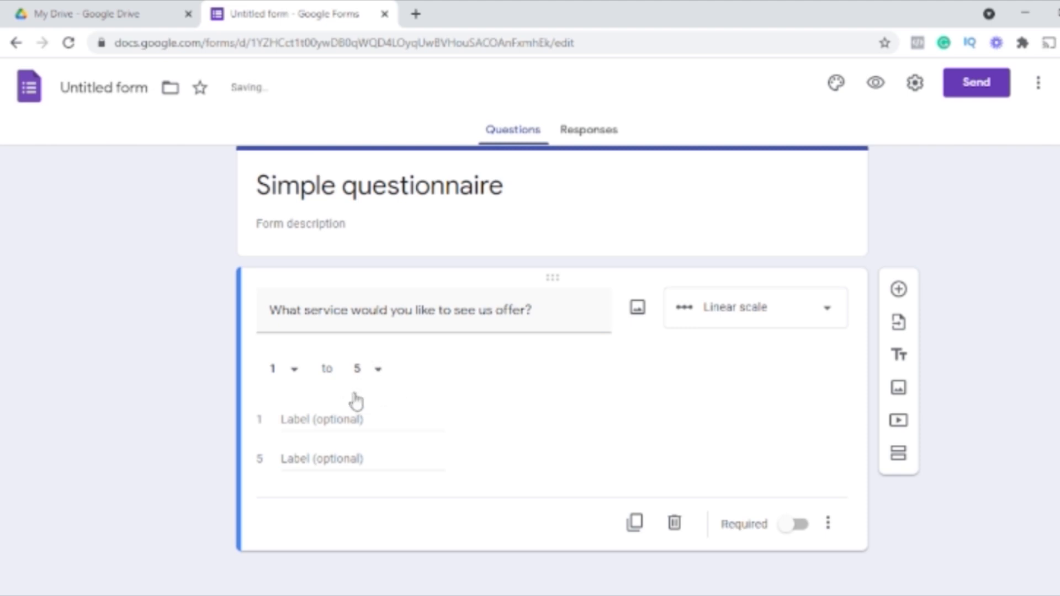
{"action": "left_click", "coordinate": [788, 314]}
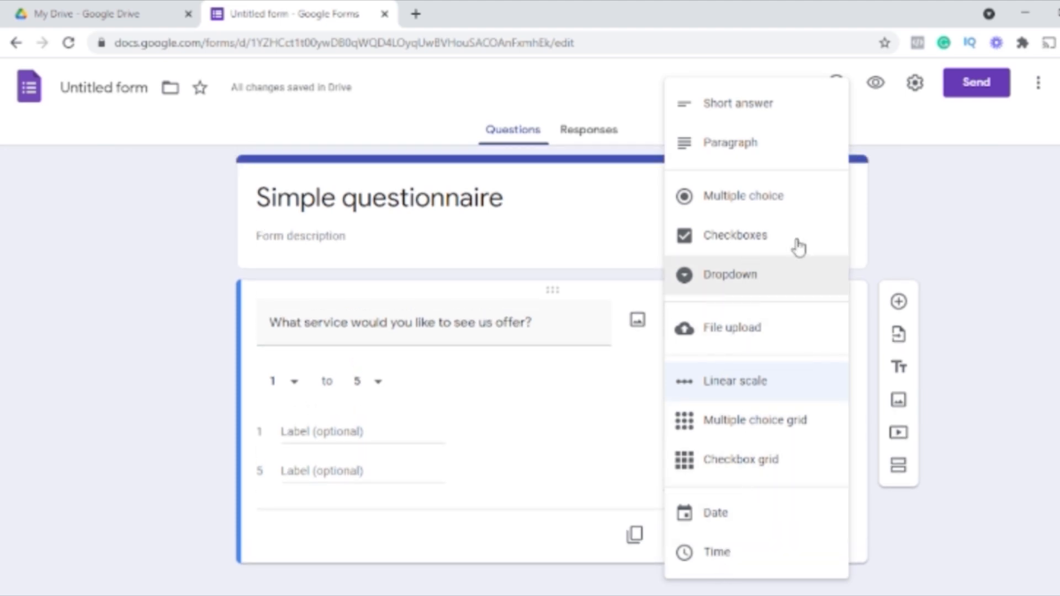
{"action": "left_click", "coordinate": [1017, 195]}
- Set the service question back to Multiple choice and add Option 2 as an answer
{"action": "left_click", "coordinate": [771, 324]}
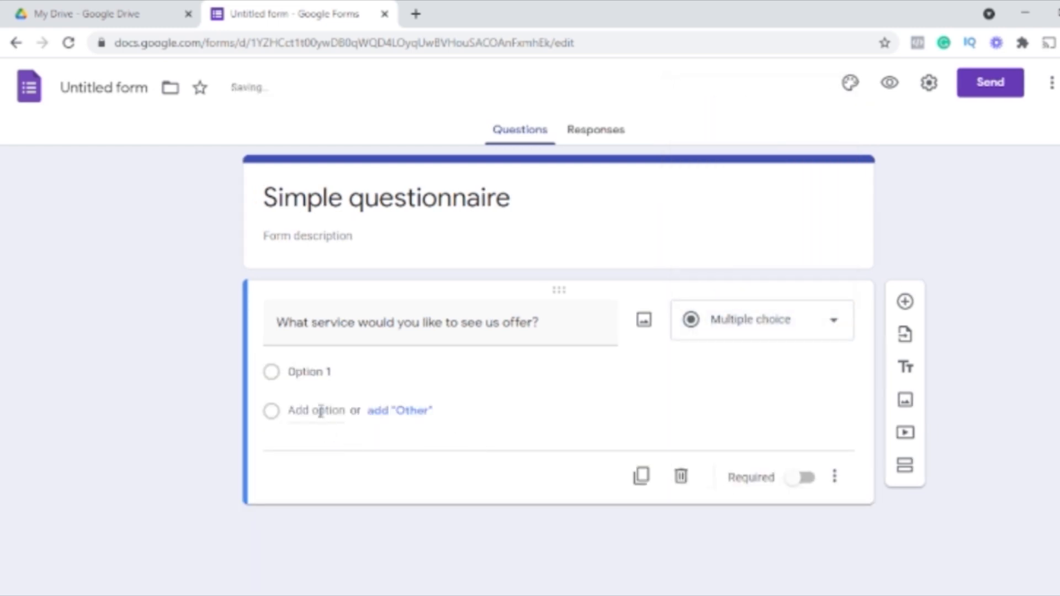
{"action": "left_click", "coordinate": [321, 412]}
{"action": "left_click", "coordinate": [557, 455]}
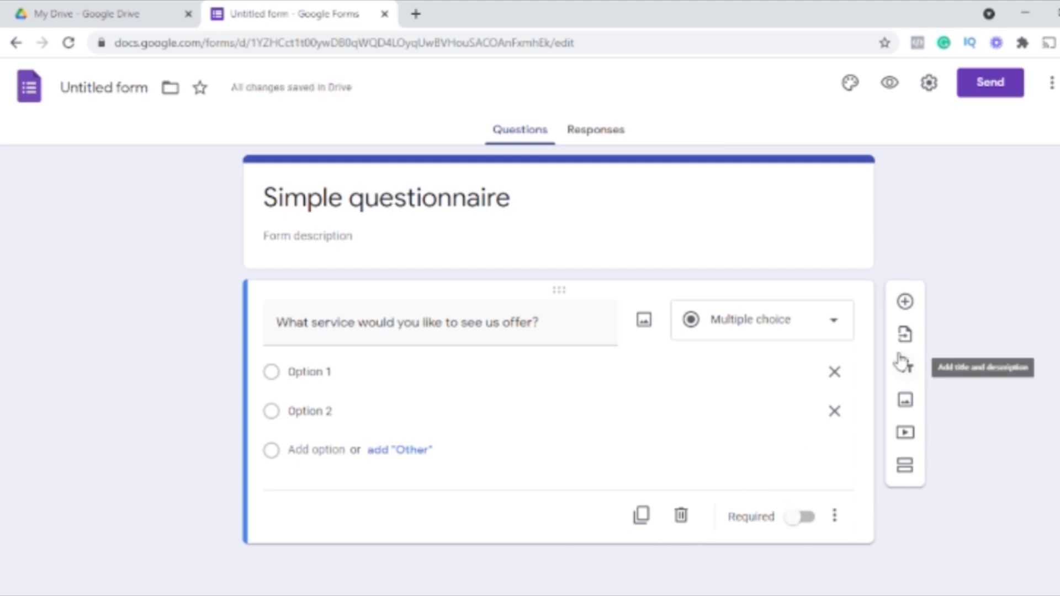
- Add a new question titled "Question 2" as Checkboxes with Option 1 and Option 2 as answers
{"action": "left_click", "coordinate": [905, 302]}
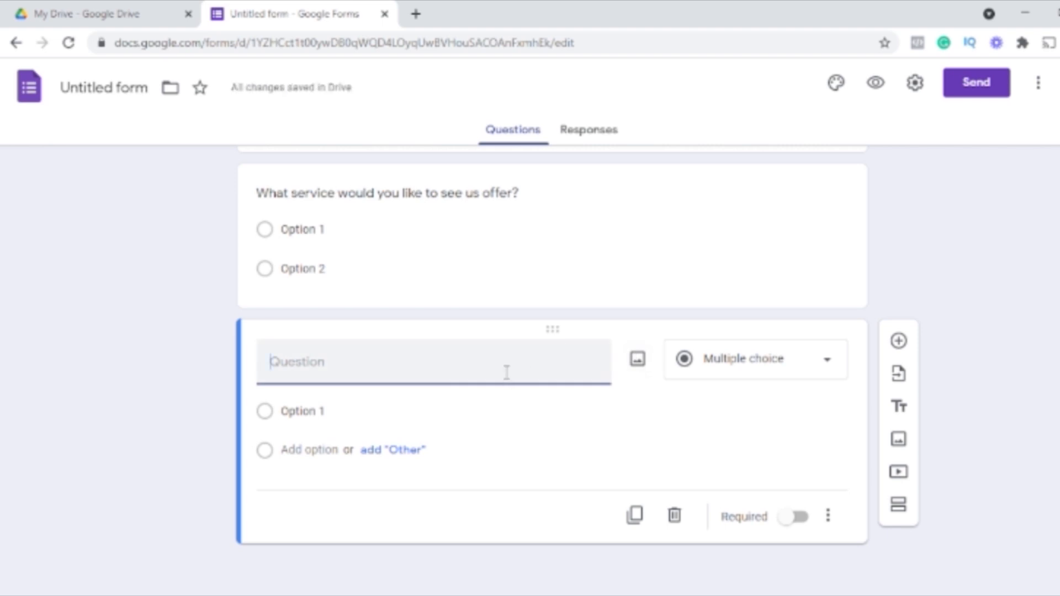
{"action": "type", "text": "Question 2"}
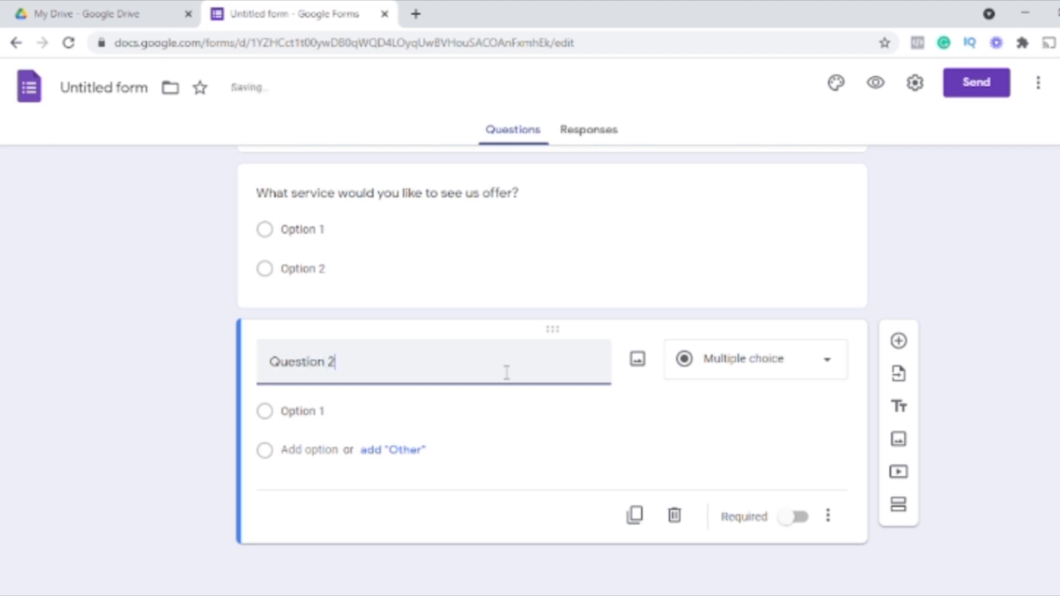
{"action": "left_click", "coordinate": [793, 370]}
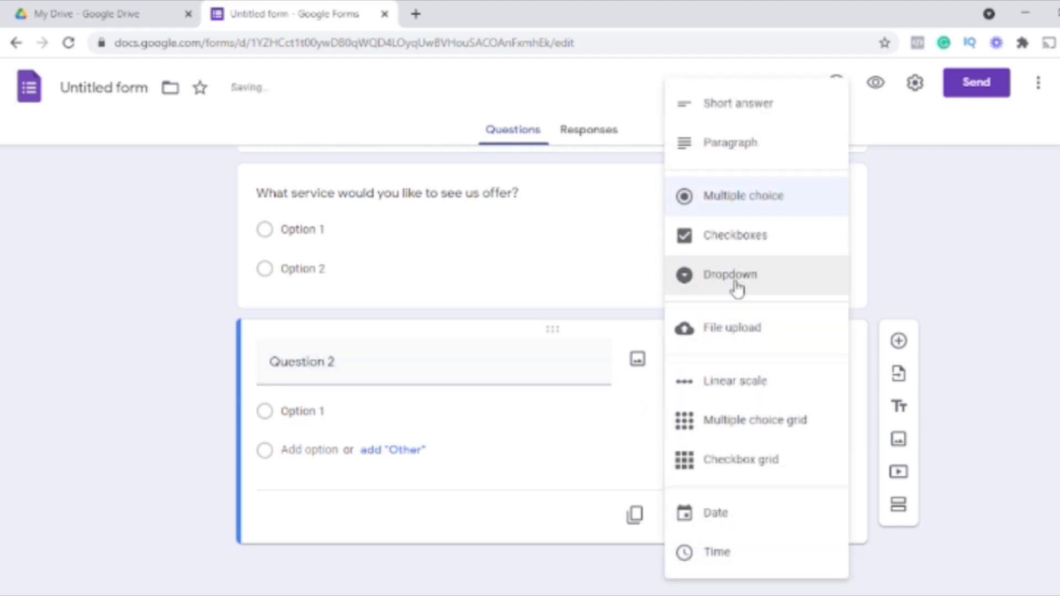
{"action": "left_click", "coordinate": [745, 245]}
{"action": "left_click", "coordinate": [315, 411]}
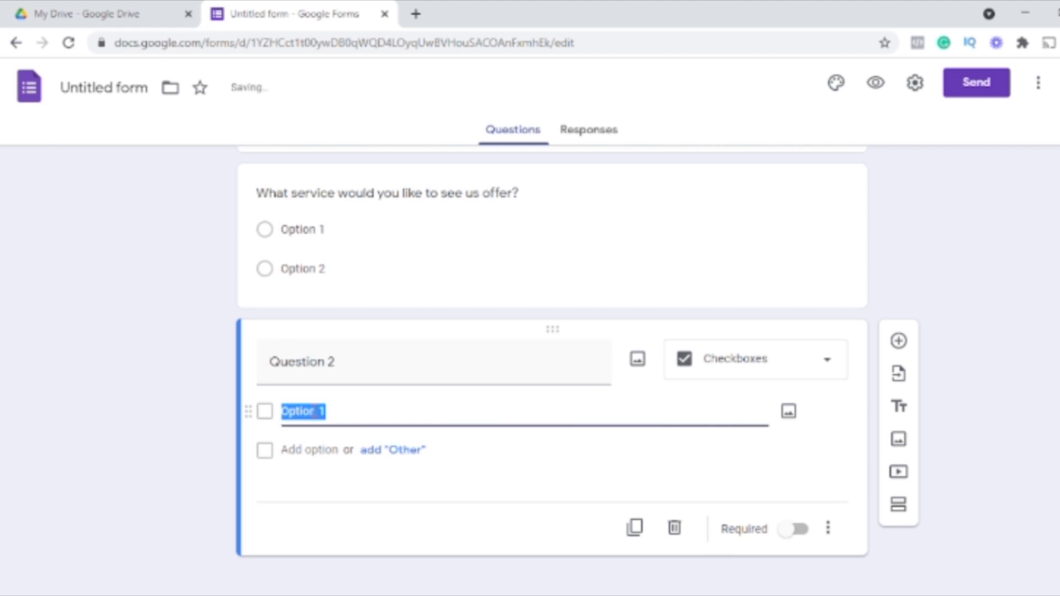
{"action": "left_click", "coordinate": [310, 449]}
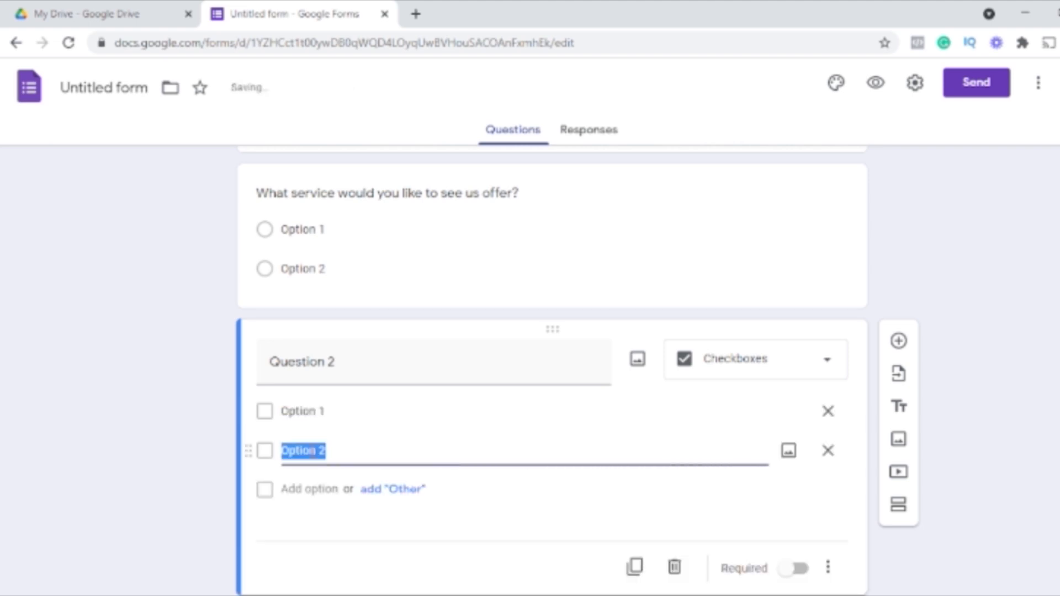
- Add Option 3 as a third answer to Question 2
{"action": "left_click", "coordinate": [310, 486]}
{"action": "scroll", "coordinate": [972, 388], "scroll_direction": "up", "scroll_amount": 4}
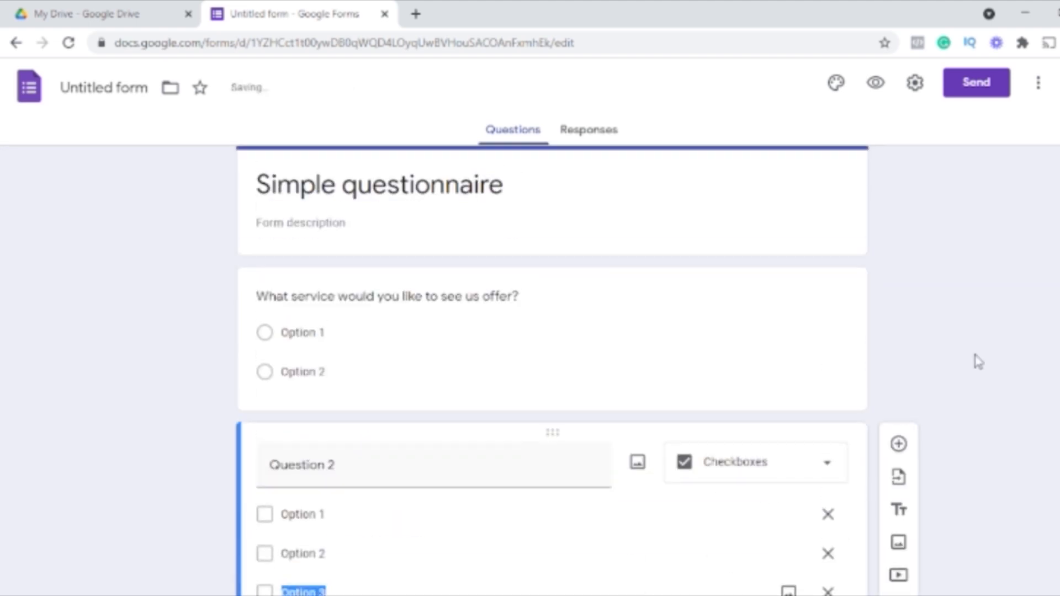
- Preview the form, answer Option 1 for the service question and Options 2 and 3 for Question 2, submit it and close the preview
{"action": "left_click", "coordinate": [875, 83]}
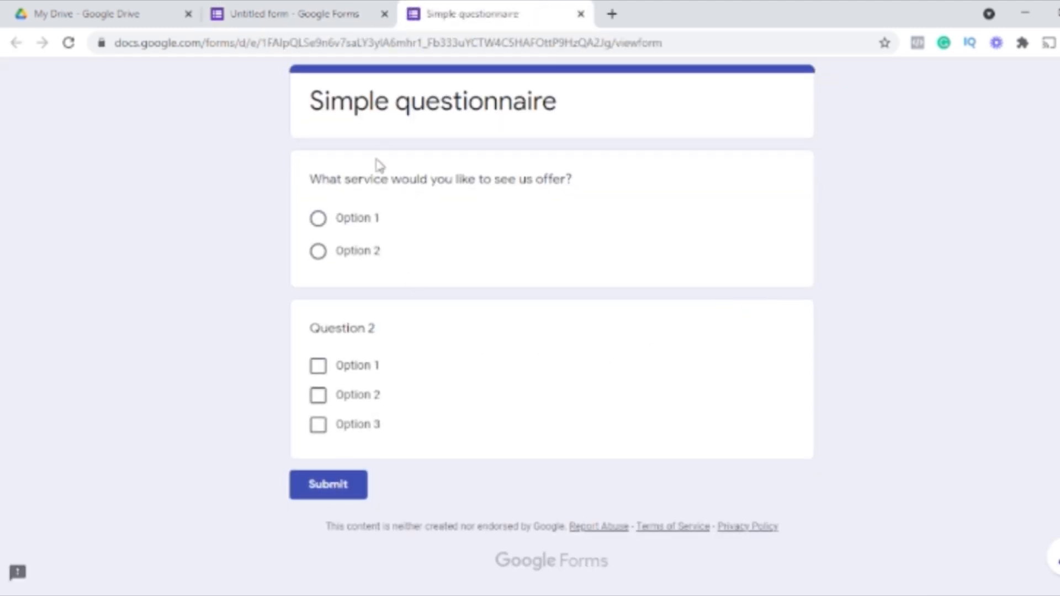
{"action": "left_click", "coordinate": [318, 219]}
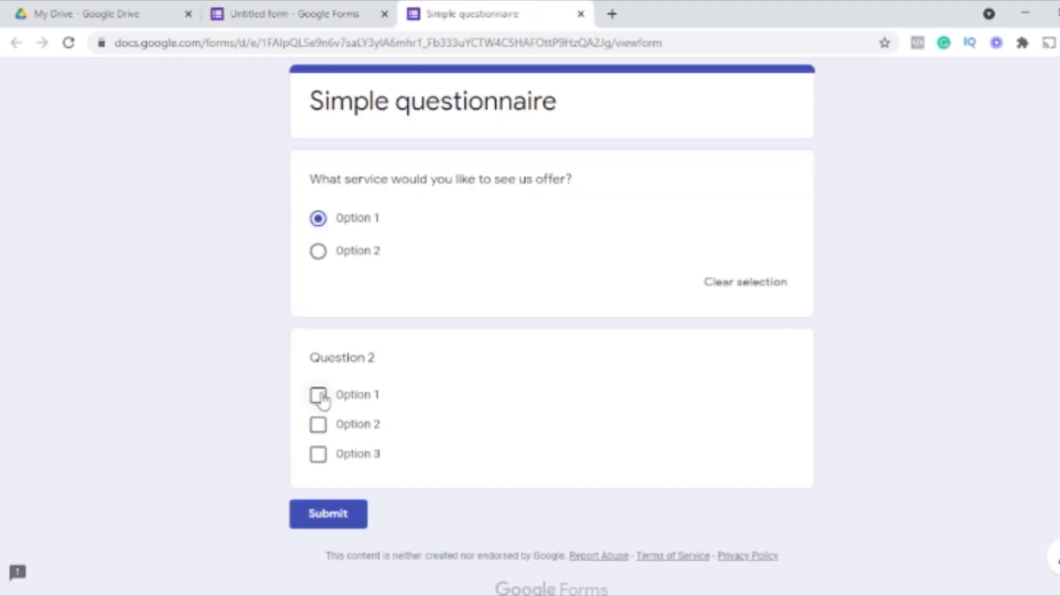
{"action": "left_click", "coordinate": [318, 424]}
{"action": "left_click", "coordinate": [318, 454]}
{"action": "left_click", "coordinate": [339, 524]}
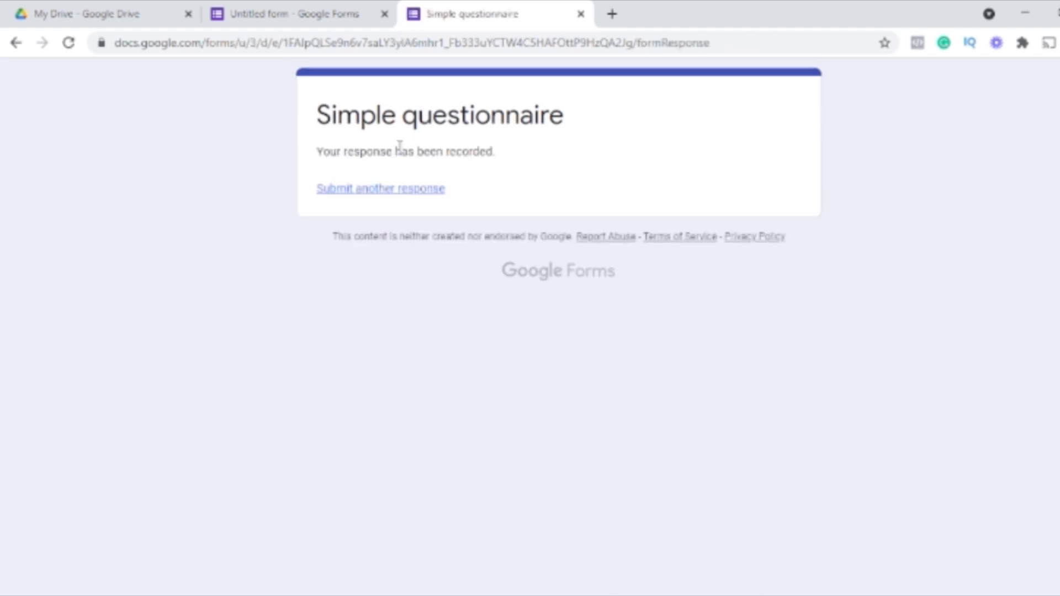
{"action": "left_click", "coordinate": [581, 14]}
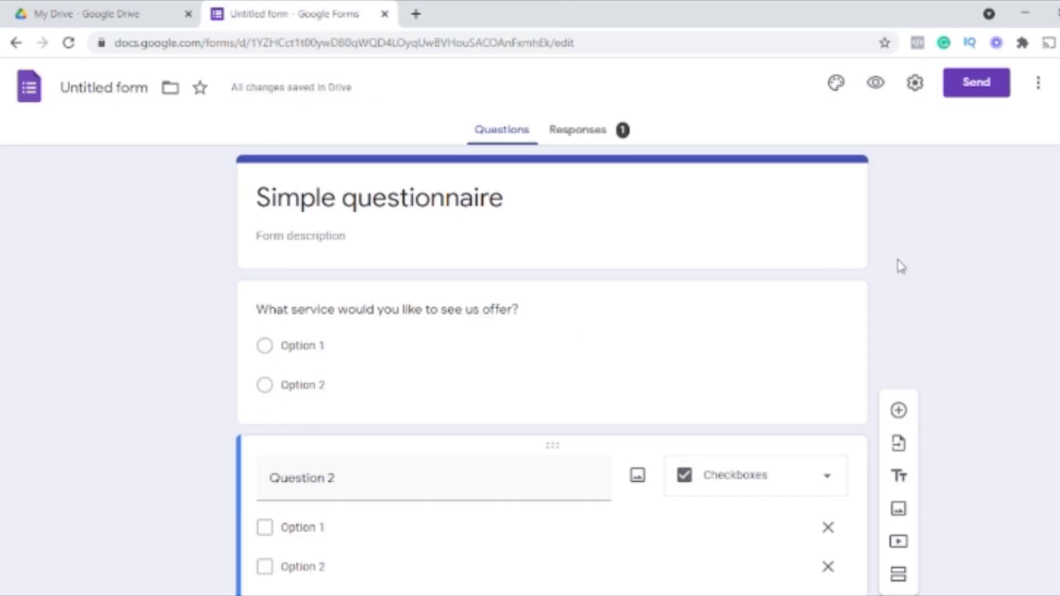
- Name the untitled form file "Simple questionnaire", matching the form's title
{"action": "scroll", "coordinate": [896, 275], "scroll_direction": "down", "scroll_amount": 4}
{"action": "scroll", "coordinate": [895, 274], "scroll_direction": "up", "scroll_amount": 4}
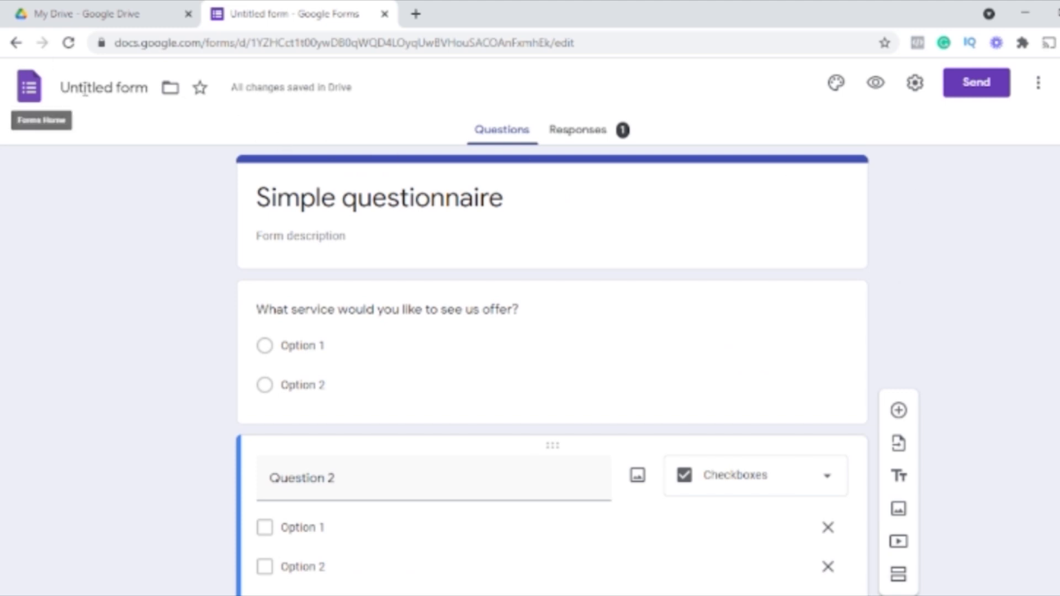
{"action": "left_click", "coordinate": [66, 88]}
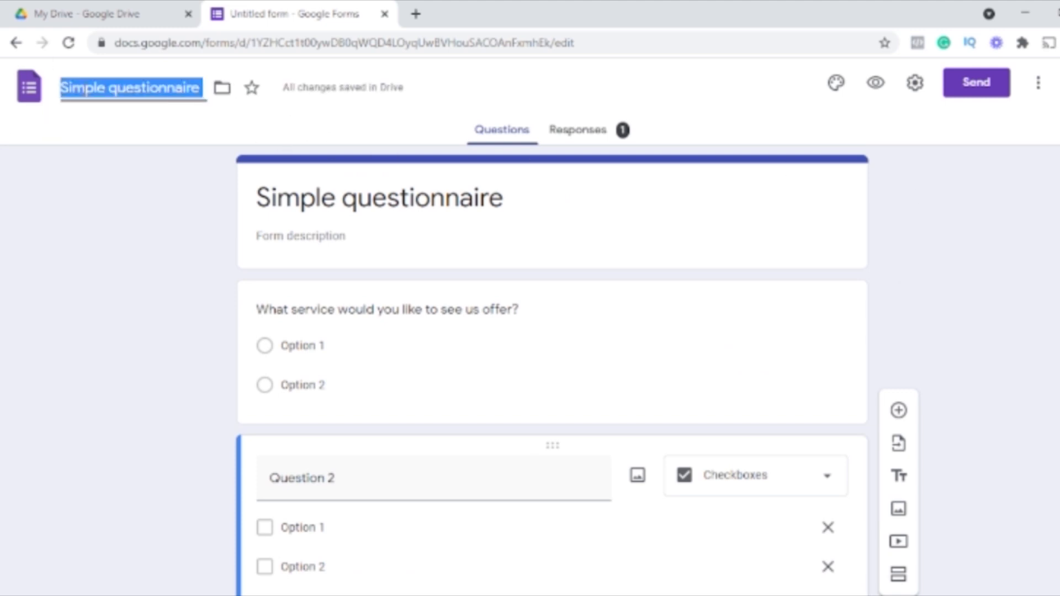
{"action": "left_click", "coordinate": [89, 198]}
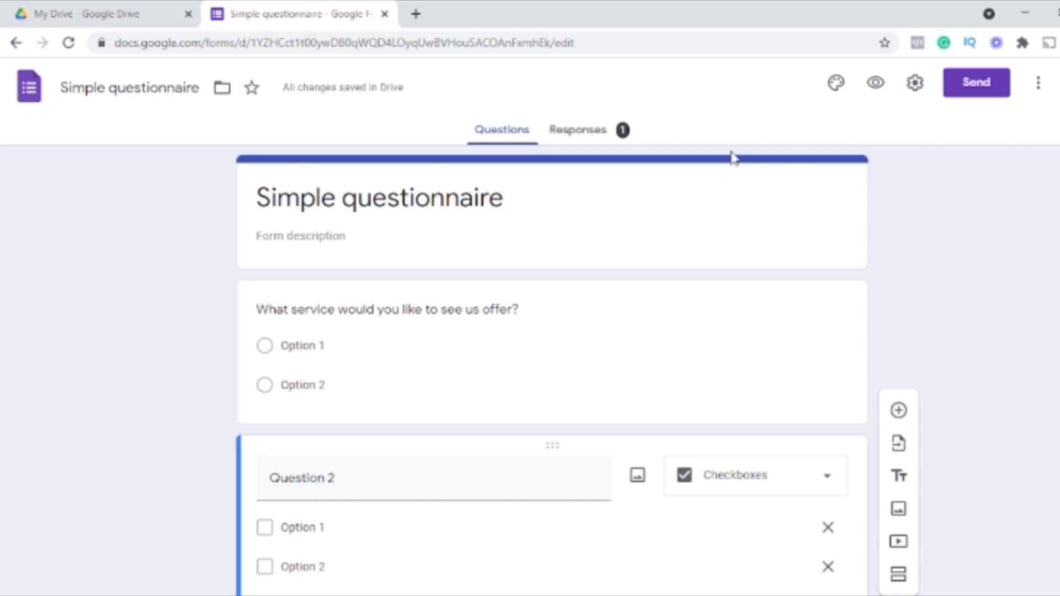
- Review the form's responses by summary, by question and by individual, and return to the summary
{"action": "left_click", "coordinate": [590, 133]}
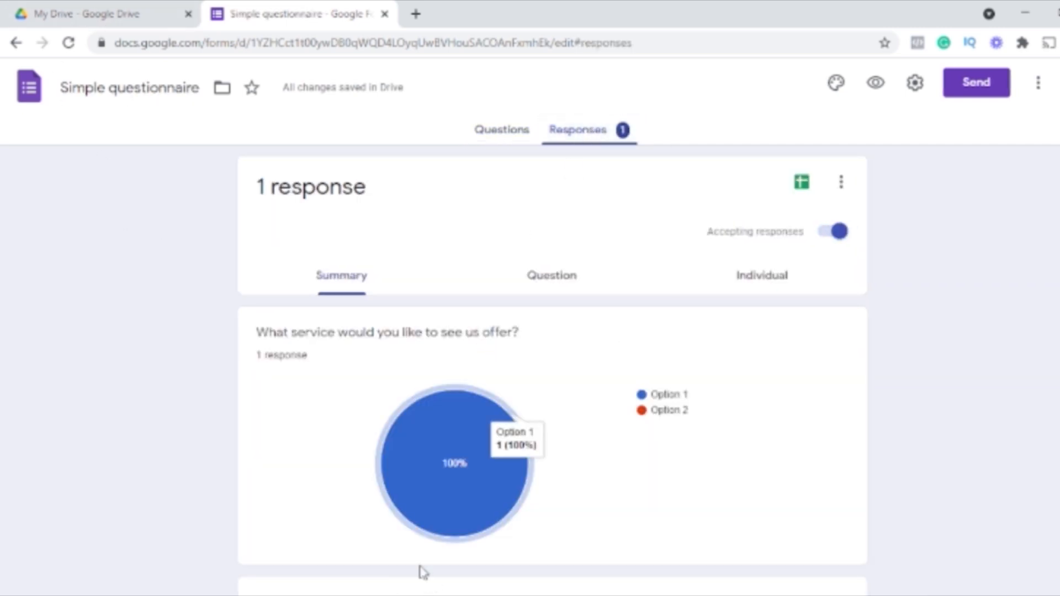
{"action": "scroll", "coordinate": [433, 580], "scroll_direction": "down", "scroll_amount": 7}
{"action": "scroll", "coordinate": [403, 560], "scroll_direction": "up", "scroll_amount": 7}
{"action": "left_click", "coordinate": [585, 281]}
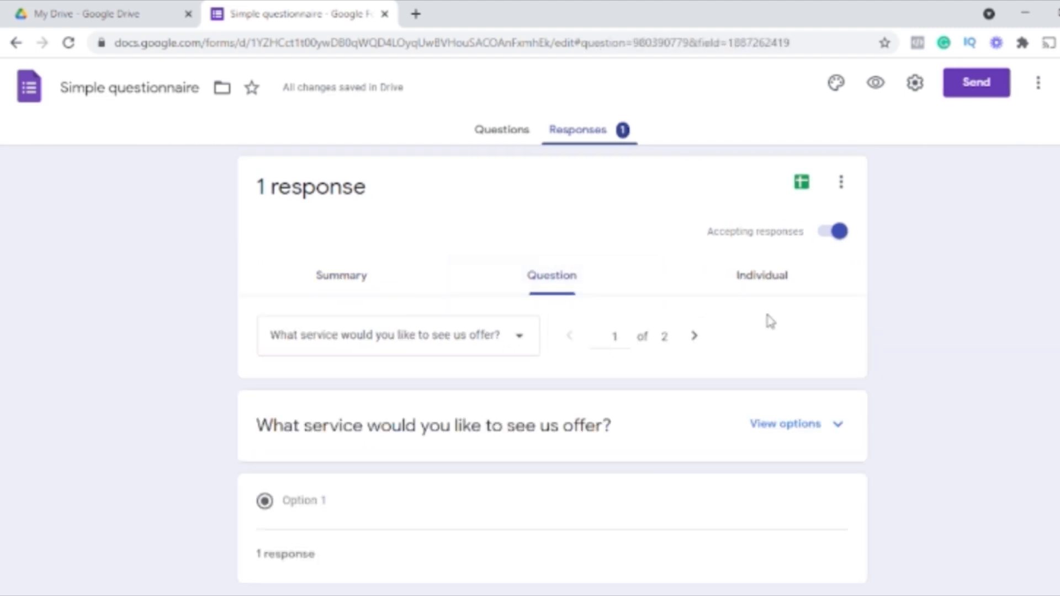
{"action": "scroll", "coordinate": [767, 353], "scroll_direction": "down", "scroll_amount": 3}
{"action": "scroll", "coordinate": [768, 360], "scroll_direction": "up", "scroll_amount": 3}
{"action": "left_click", "coordinate": [783, 278]}
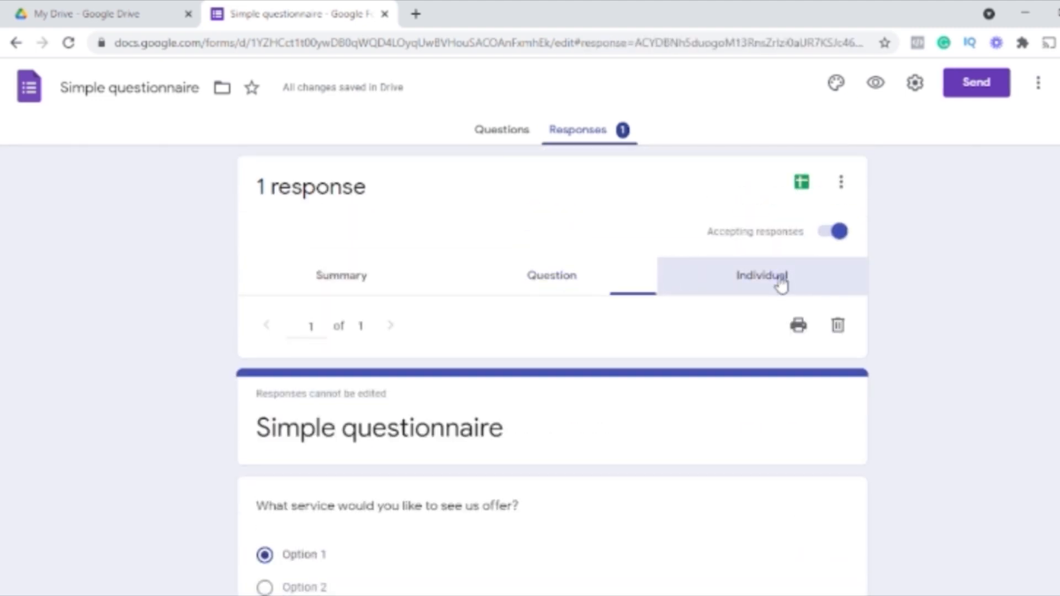
{"action": "left_click", "coordinate": [337, 279]}
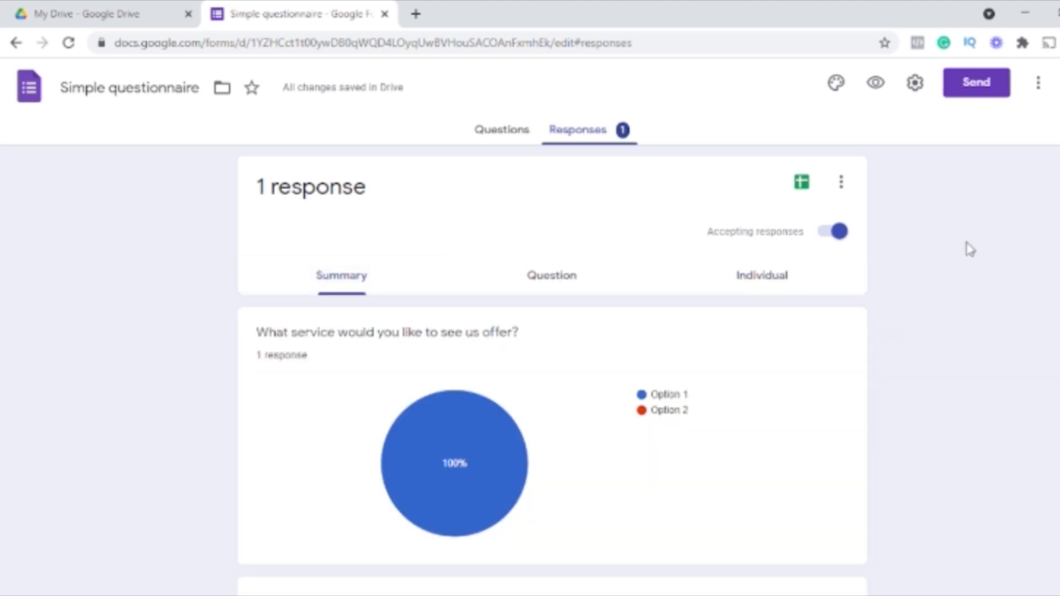
- Use the colorful capsules picture from the Work and School themes as the header image and show the form's questions
{"action": "left_click", "coordinate": [836, 84]}
{"action": "left_click", "coordinate": [962, 253]}
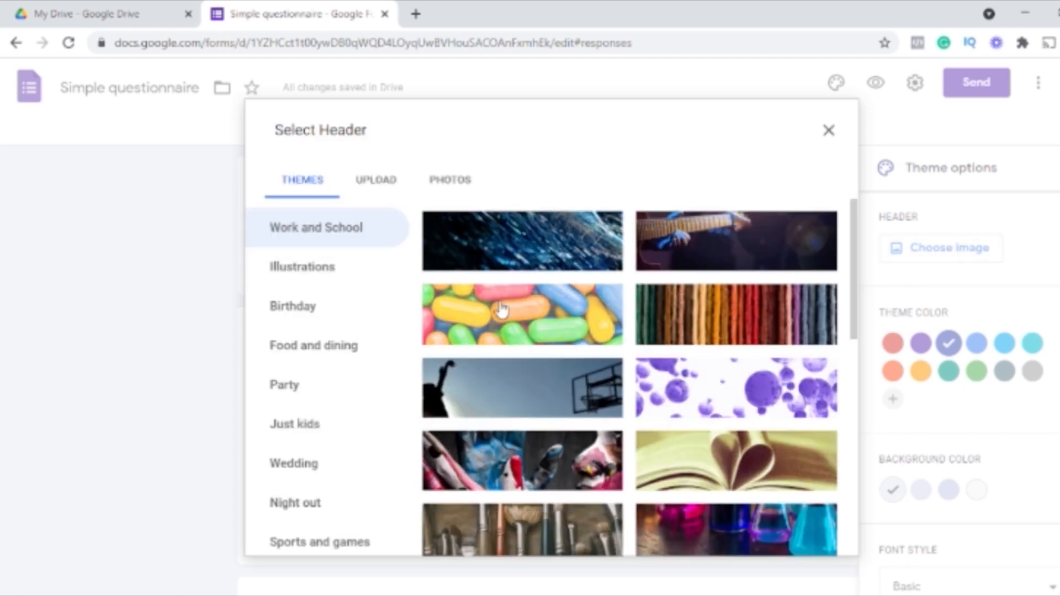
{"action": "left_click", "coordinate": [502, 308]}
{"action": "left_click", "coordinate": [836, 538]}
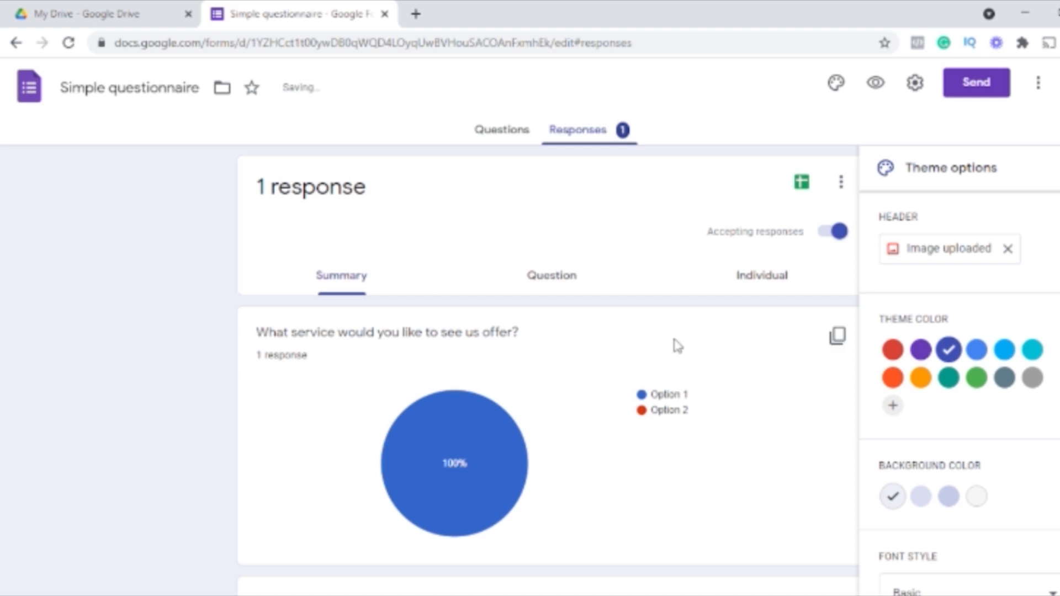
{"action": "left_click", "coordinate": [511, 134]}
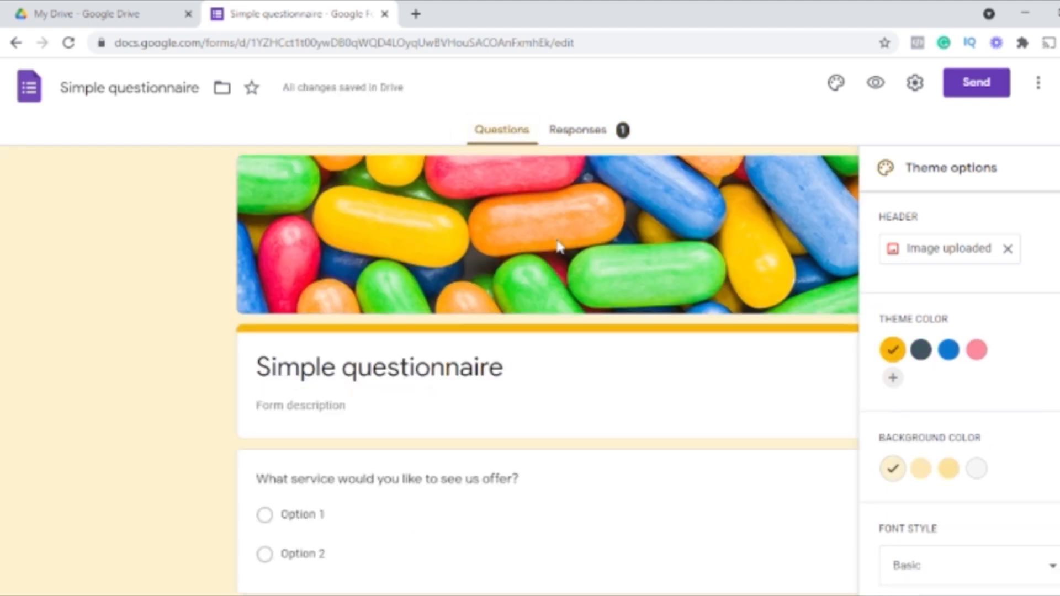
- Change the form's theme color to the blue suggested for the header image
{"action": "scroll", "coordinate": [928, 345], "scroll_direction": "down", "scroll_amount": 1}
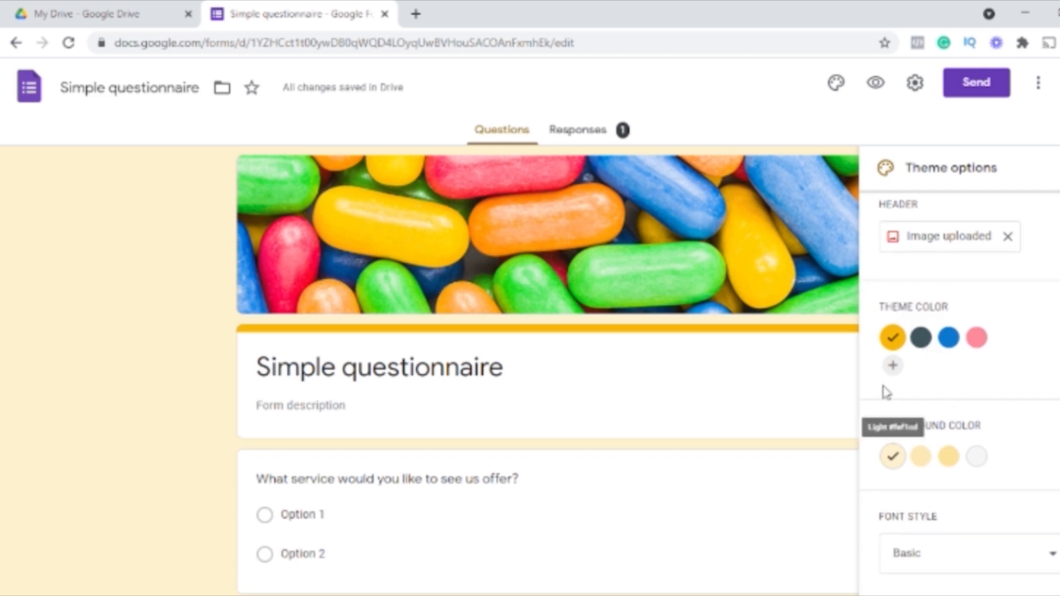
{"action": "scroll", "coordinate": [637, 435], "scroll_direction": "down", "scroll_amount": 1}
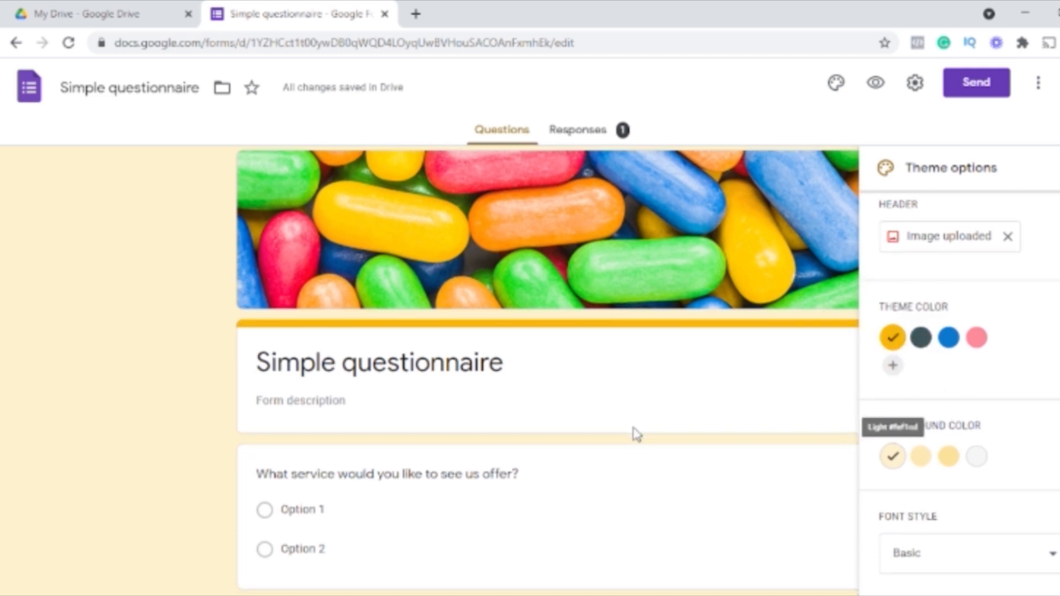
{"action": "left_click", "coordinate": [949, 339]}
{"action": "scroll", "coordinate": [192, 283], "scroll_direction": "up", "scroll_amount": 5}
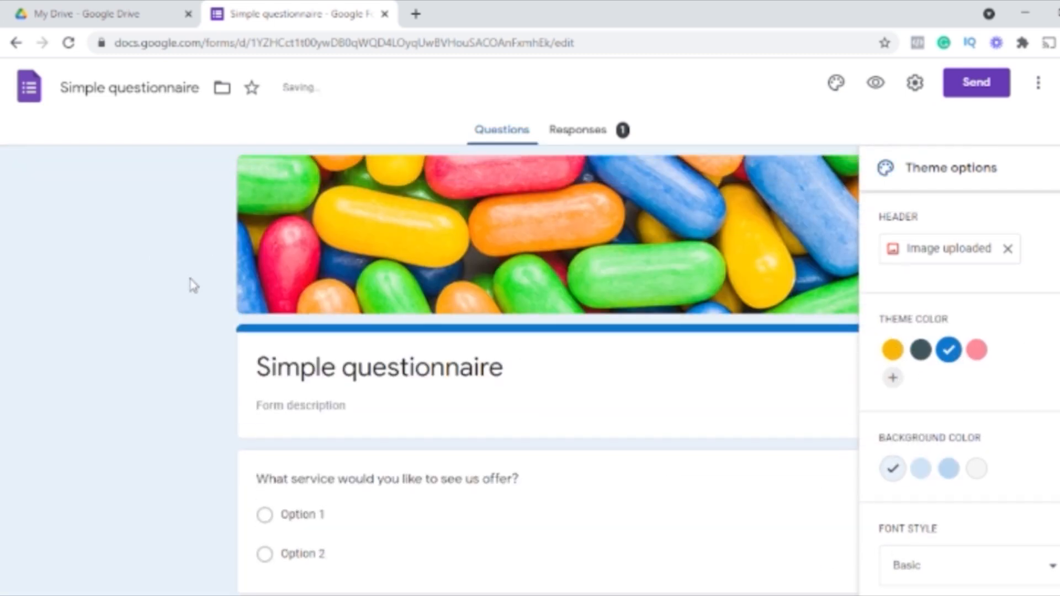
- Set the form's font style to Formal
{"action": "scroll", "coordinate": [1035, 396], "scroll_direction": "down", "scroll_amount": 1}
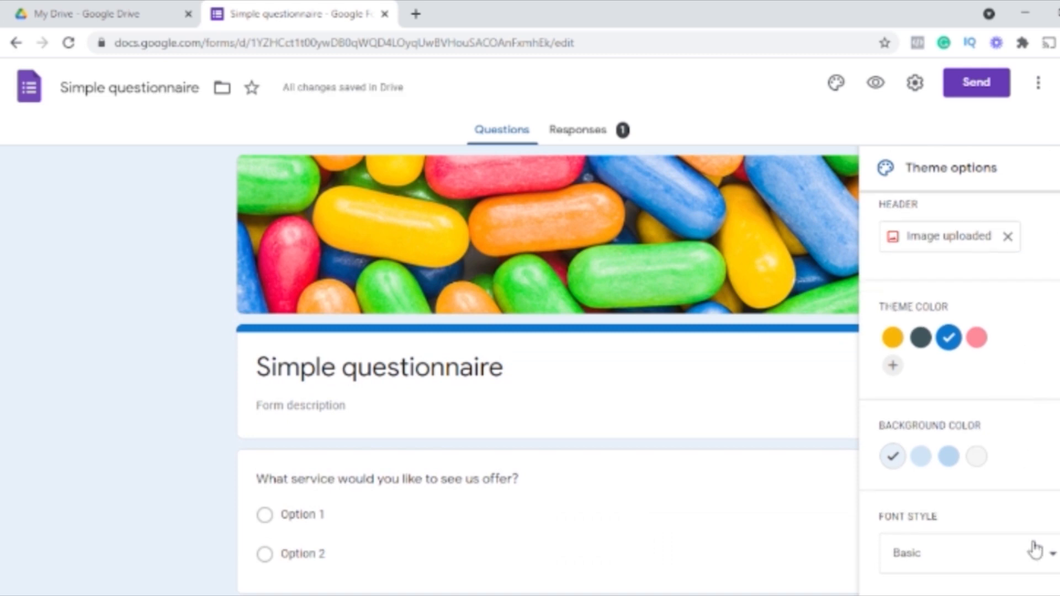
{"action": "left_click", "coordinate": [1022, 559]}
{"action": "left_click", "coordinate": [914, 538]}
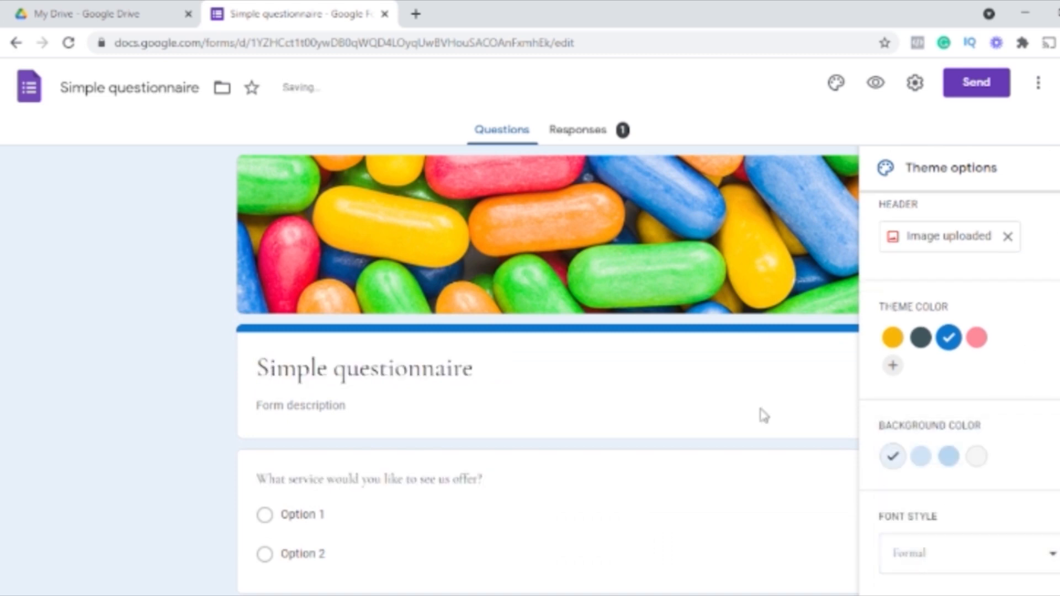
{"action": "left_click", "coordinate": [747, 372]}
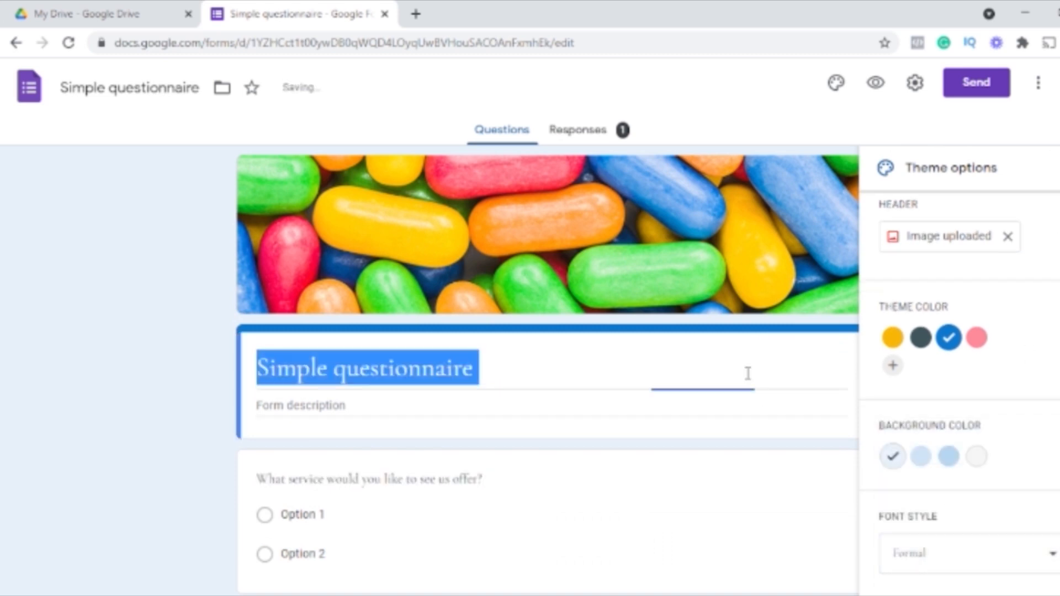
- Look through the form's General, Presentation and Quizzes settings and save them without changing any option
{"action": "left_click", "coordinate": [914, 83]}
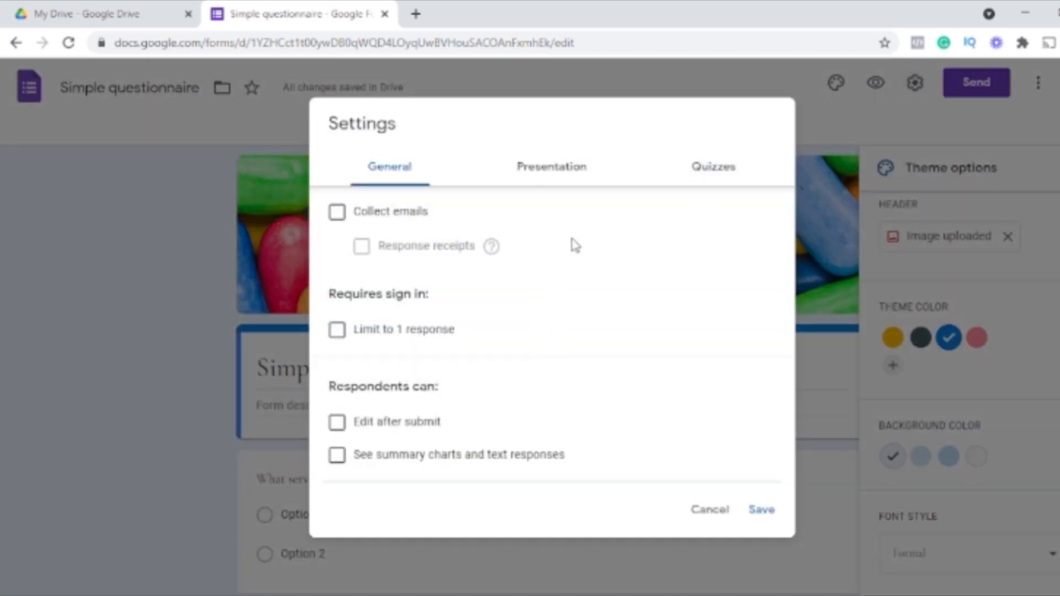
{"action": "left_click", "coordinate": [712, 511]}
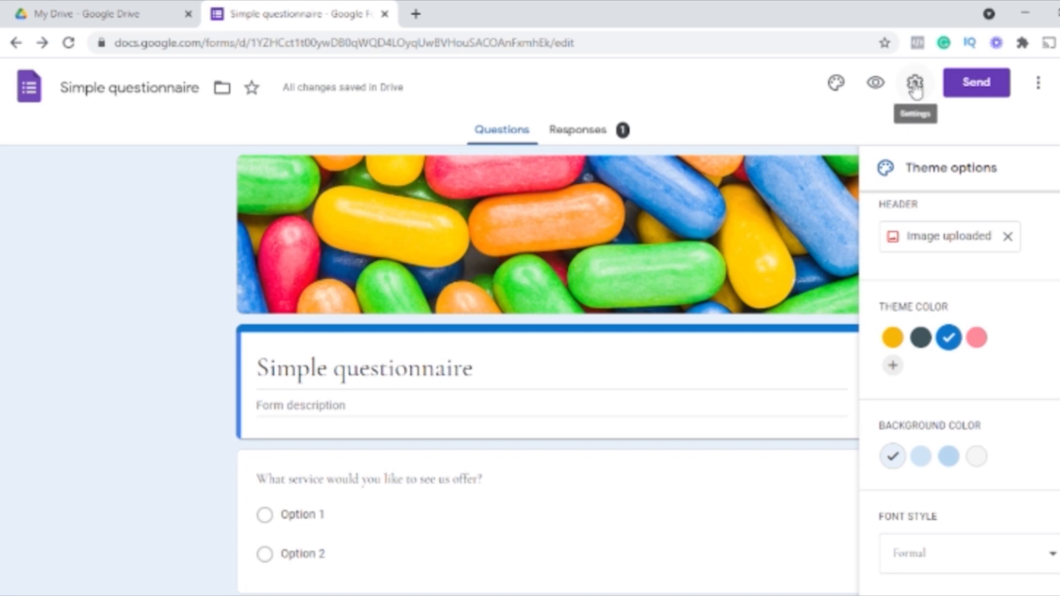
{"action": "left_click", "coordinate": [915, 83]}
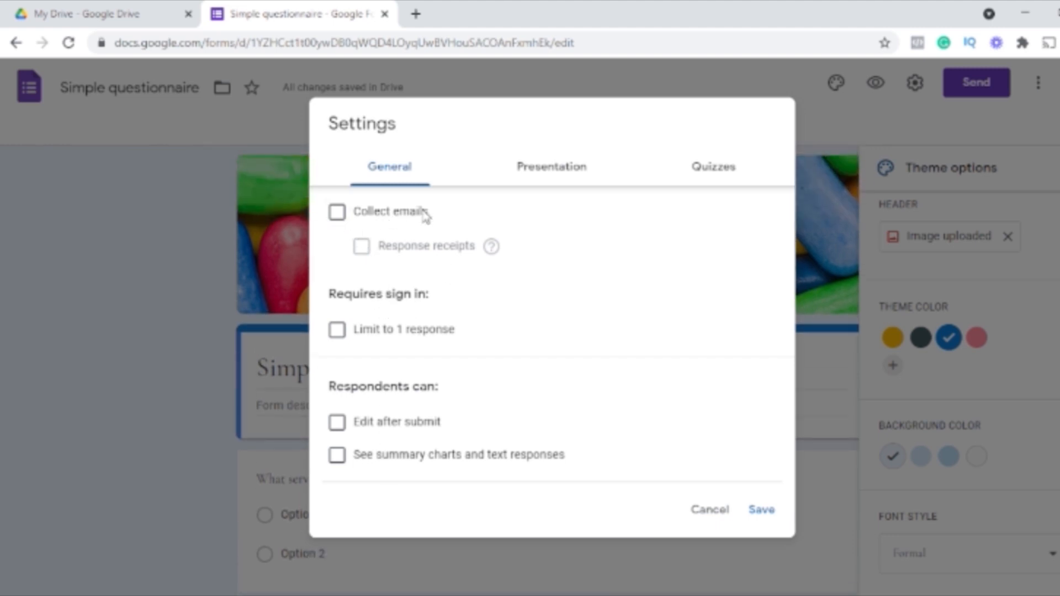
{"action": "scroll", "coordinate": [414, 485], "scroll_direction": "down", "scroll_amount": 2}
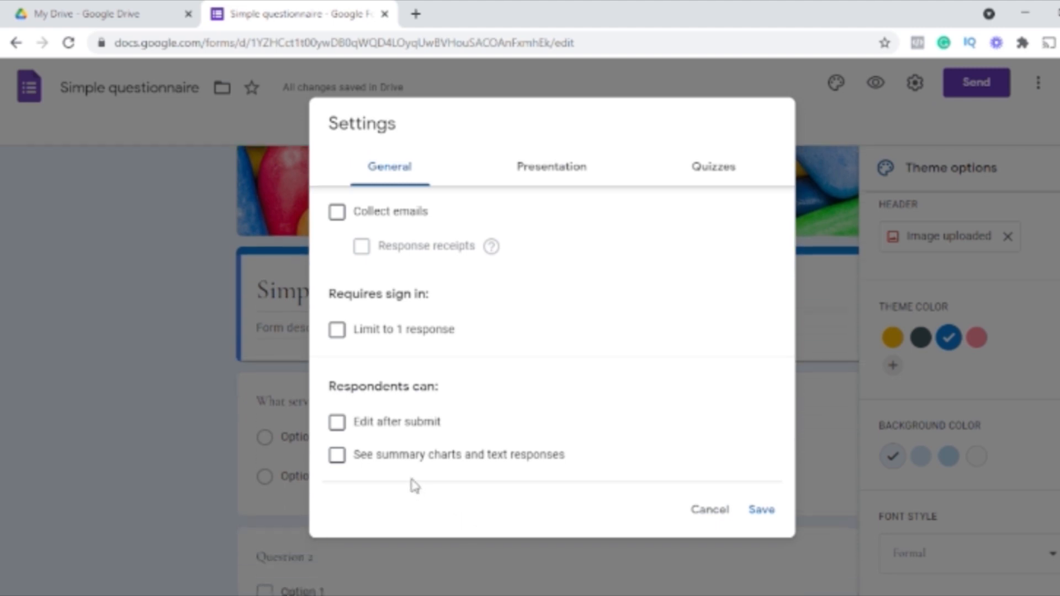
{"action": "left_click", "coordinate": [562, 168]}
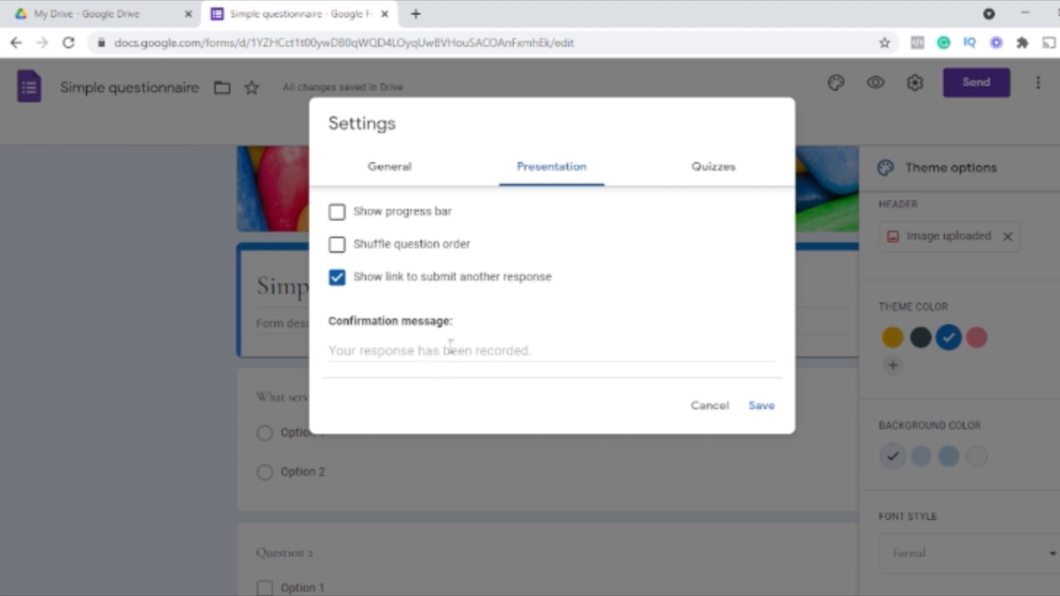
{"action": "left_click", "coordinate": [698, 170]}
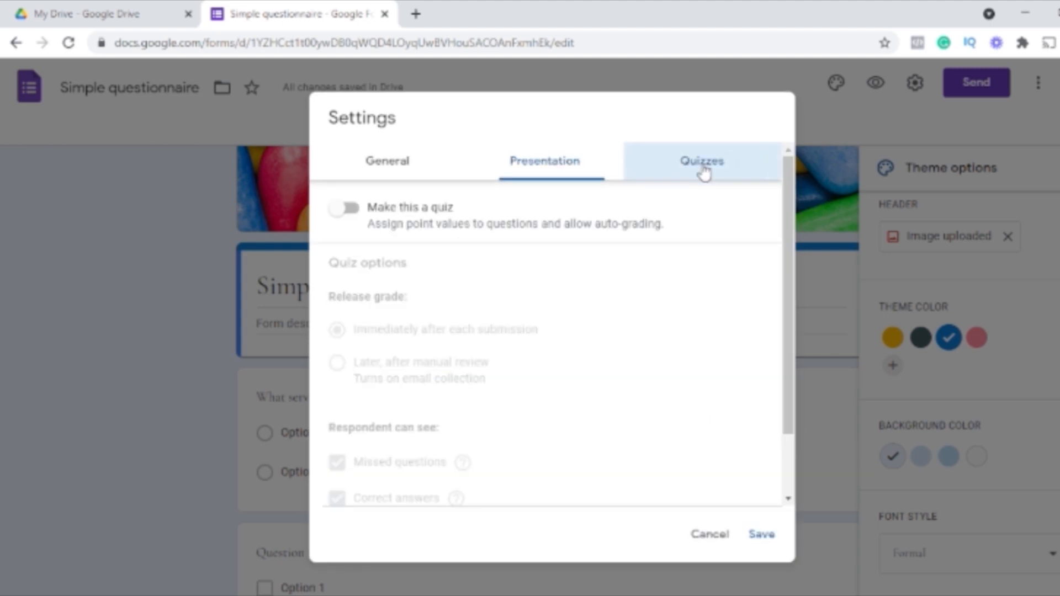
{"action": "left_click", "coordinate": [385, 182]}
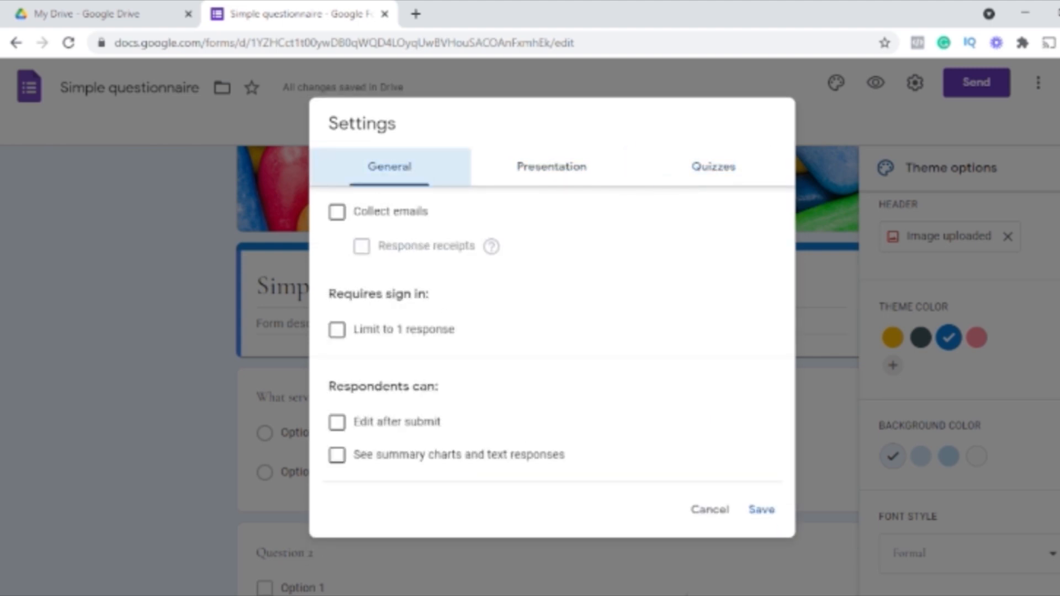
{"action": "left_click", "coordinate": [770, 518]}
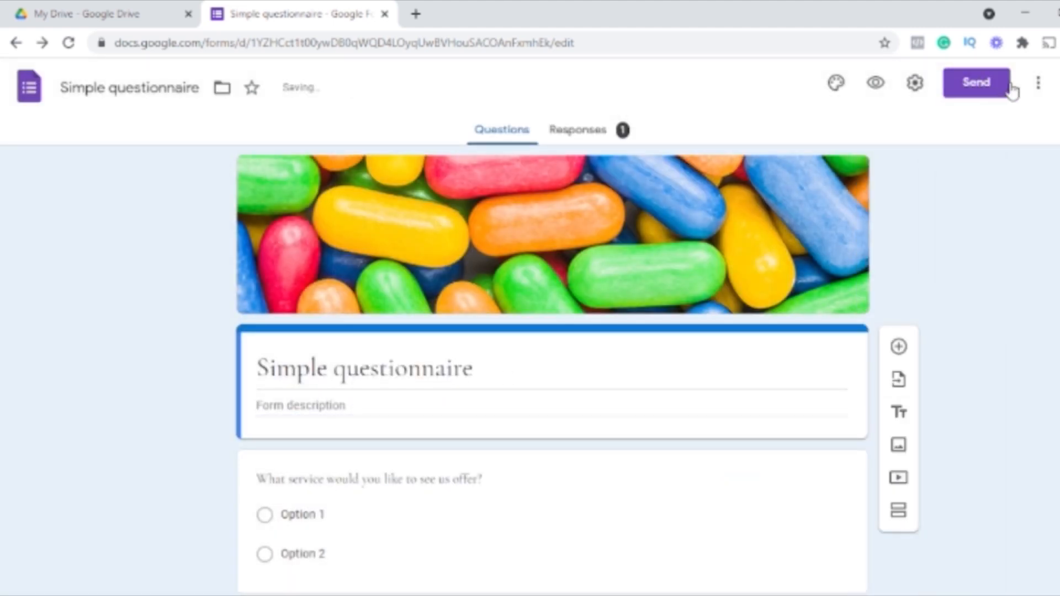
- Open the options for sending the form and compare sharing by email with sharing by link
{"action": "left_click", "coordinate": [985, 87]}
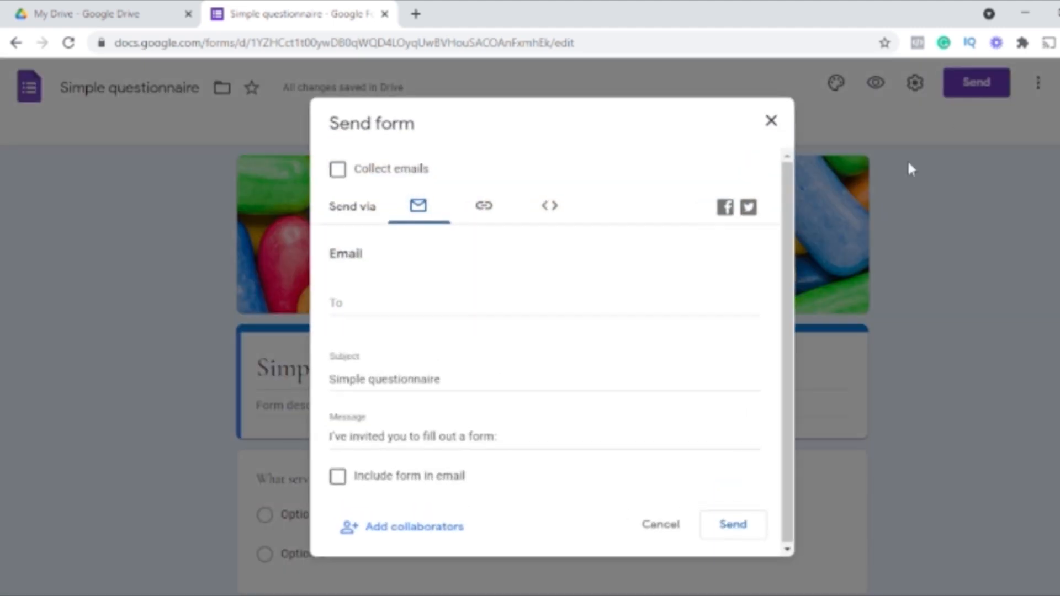
{"action": "left_click", "coordinate": [484, 206]}
{"action": "left_click", "coordinate": [472, 286]}
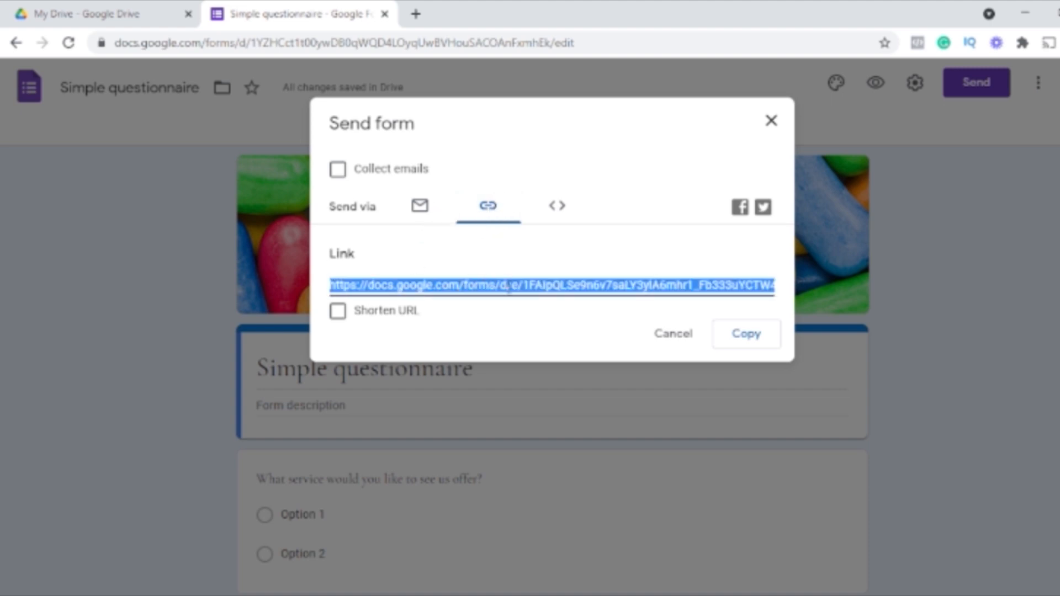
{"action": "left_click", "coordinate": [418, 207]}
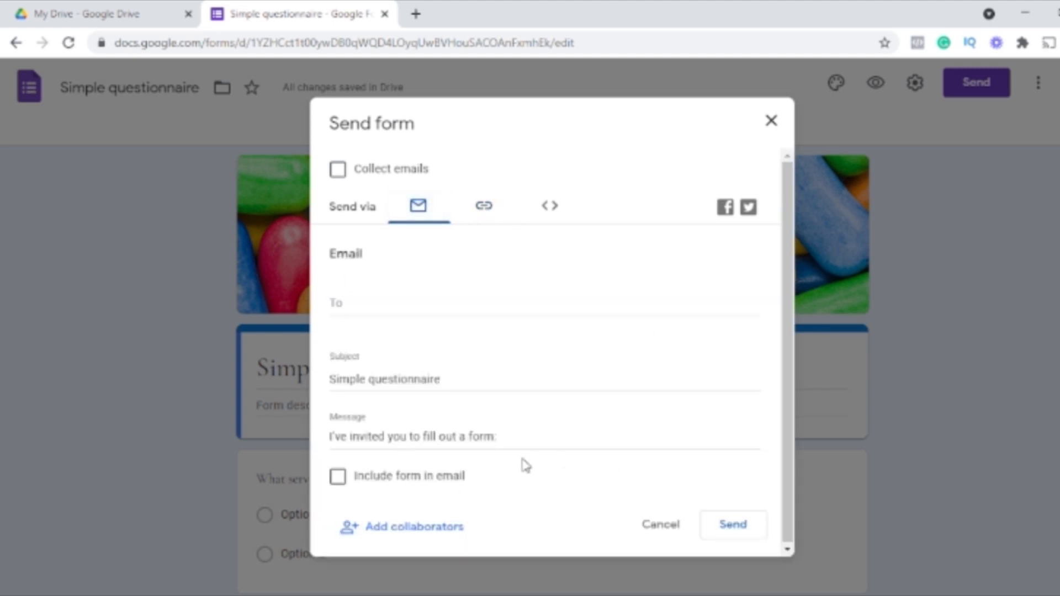
{"action": "left_click", "coordinate": [480, 205]}
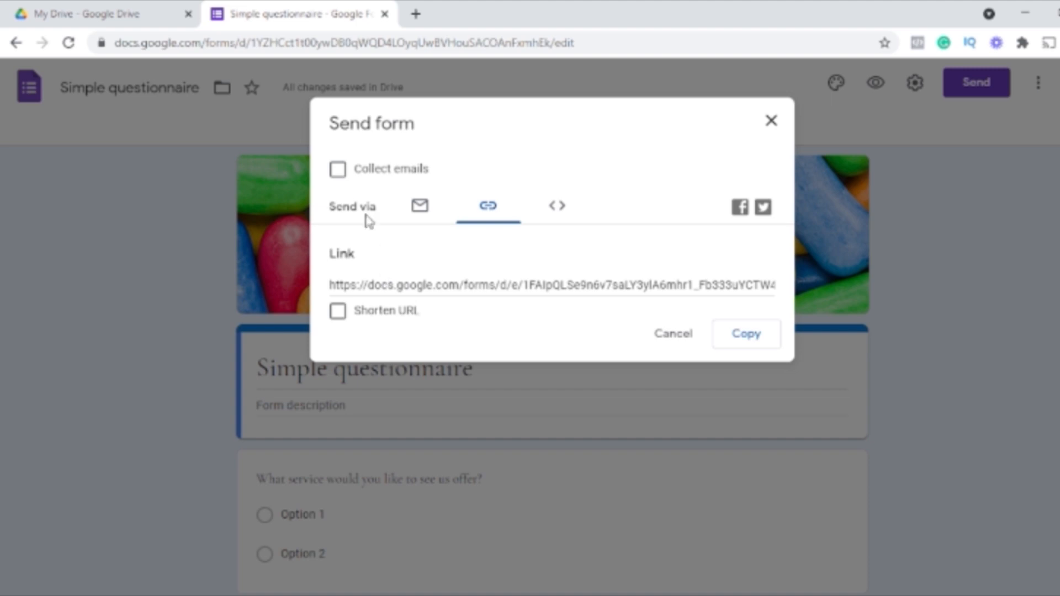
- Turn Collect emails on and off again, and select the form's sharing link
{"action": "left_click", "coordinate": [338, 171]}
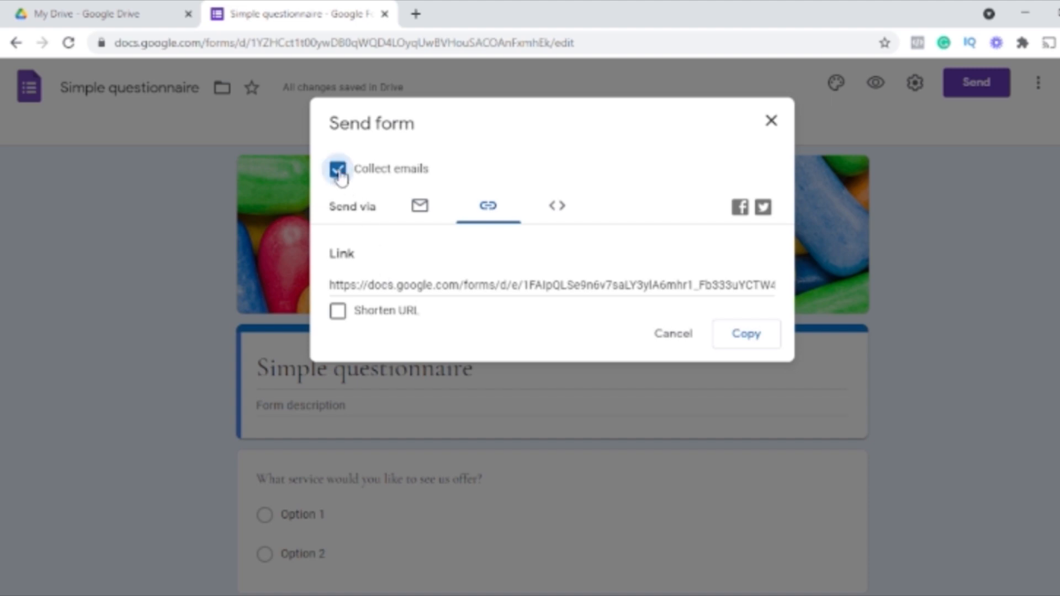
{"action": "left_click", "coordinate": [339, 172]}
{"action": "left_click", "coordinate": [472, 286]}
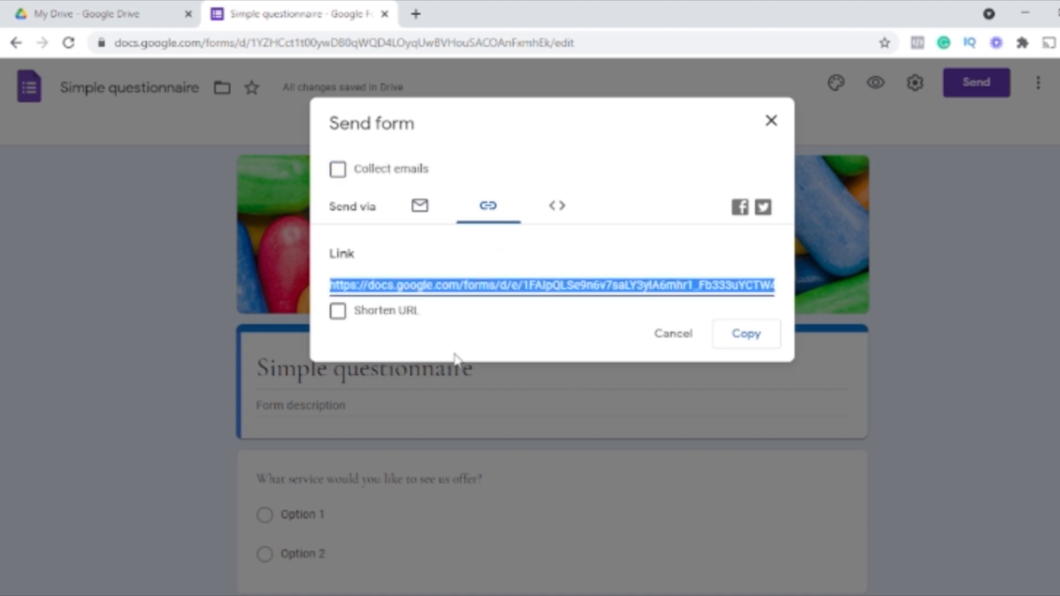
- Shorten the form's sharing URL, copy the shortened link and close the sending options
{"action": "left_click", "coordinate": [338, 312]}
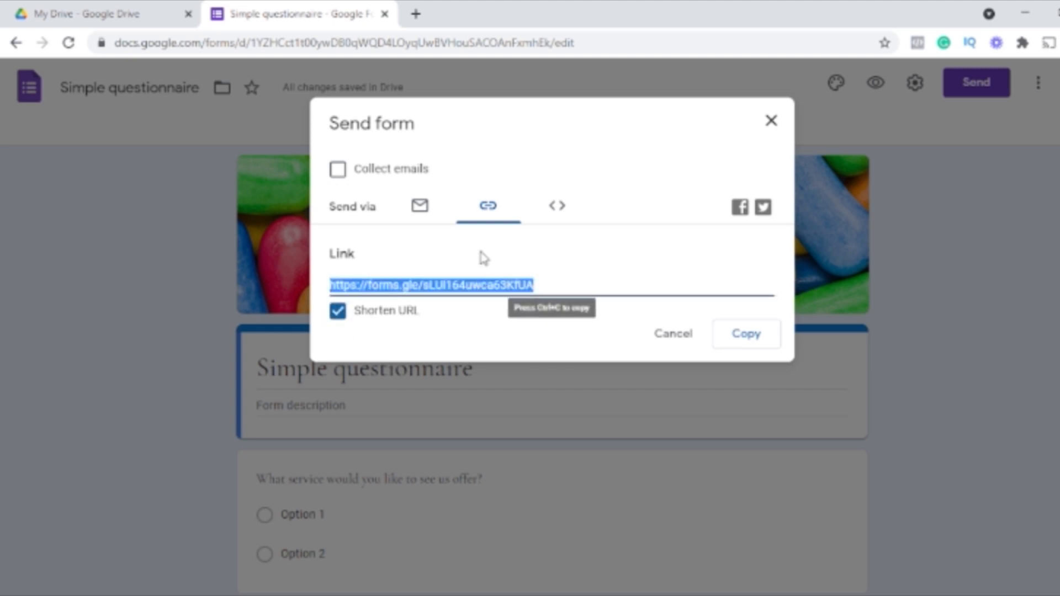
{"action": "left_click", "coordinate": [752, 342]}
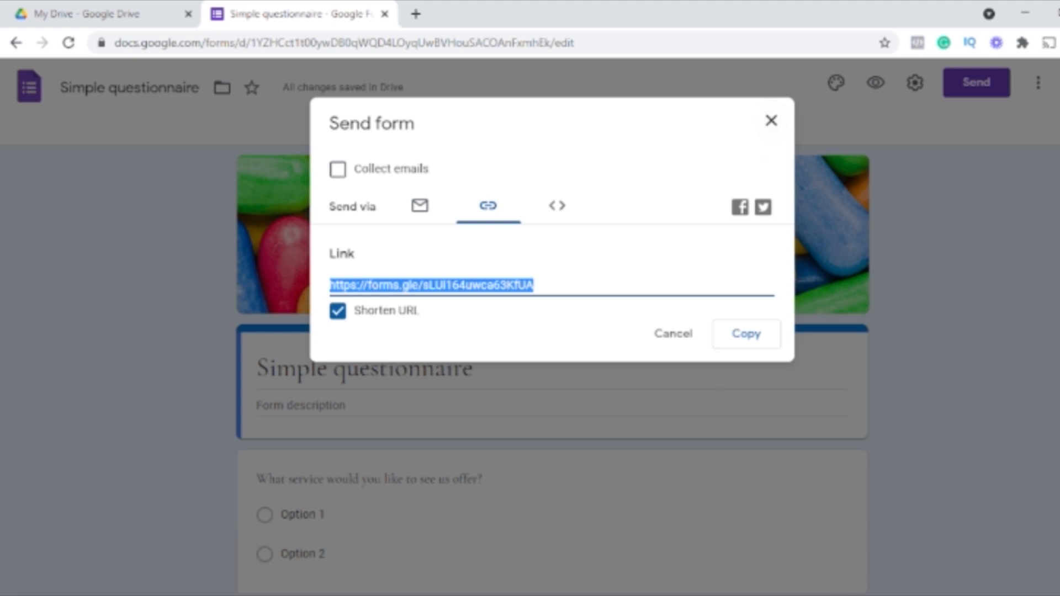
{"action": "left_click", "coordinate": [771, 122]}
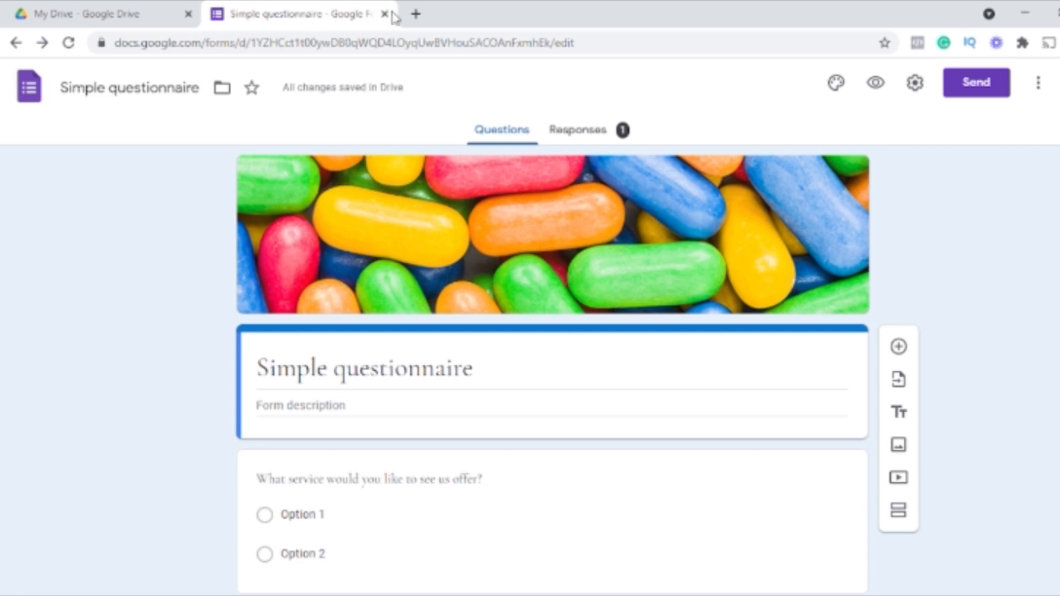
- Close the form, reopen Simple questionnaire from My Drive in Google Drive to view its response summary, and return to the file list
{"action": "left_click", "coordinate": [385, 14]}
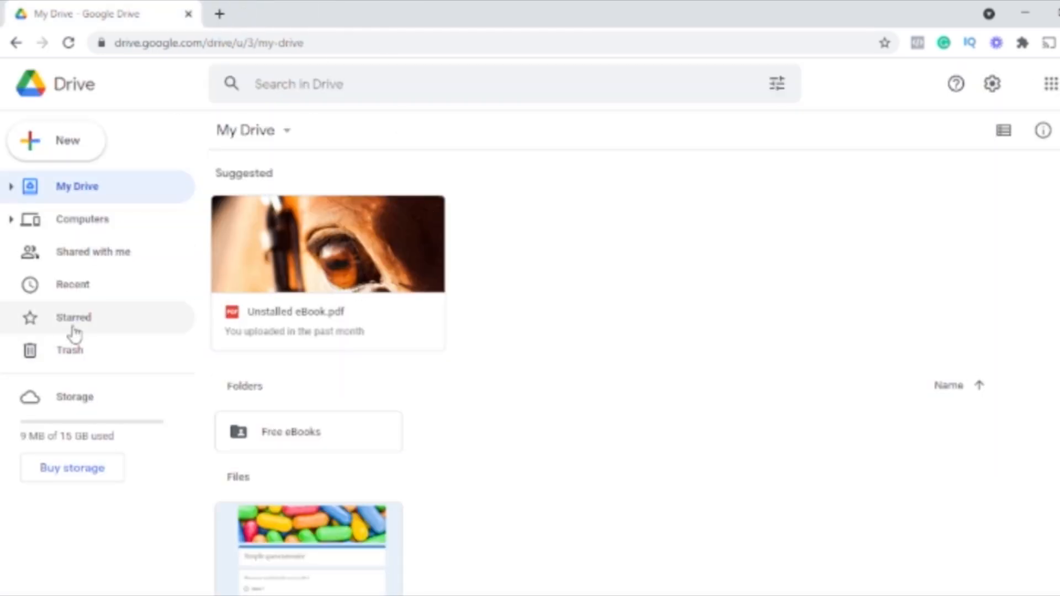
{"action": "scroll", "coordinate": [397, 553], "scroll_direction": "down", "scroll_amount": 2}
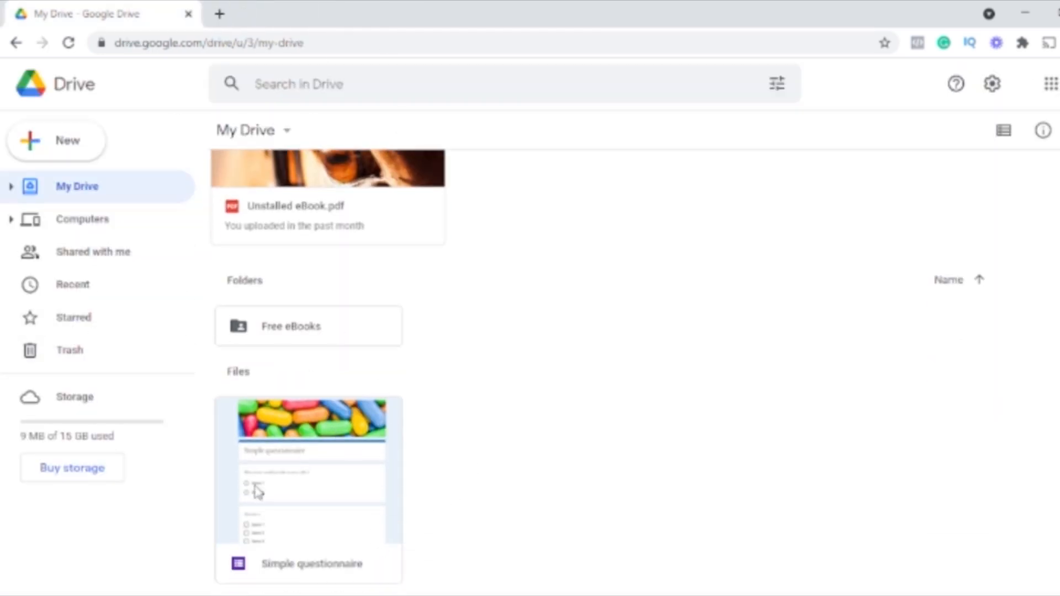
{"action": "double_click", "coordinate": [308, 496]}
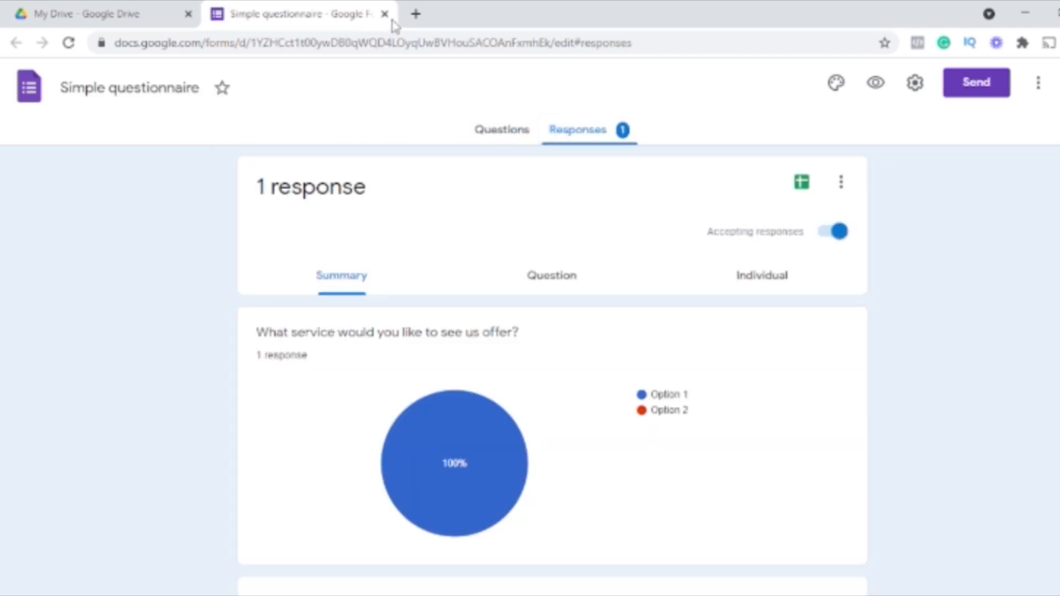
{"action": "left_click", "coordinate": [384, 14]}
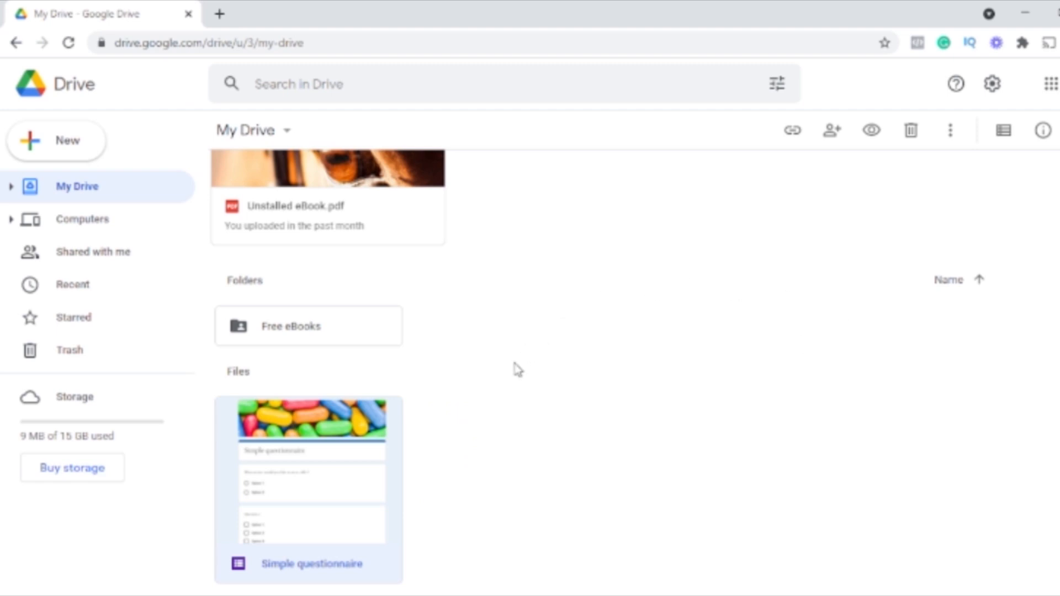
{"action": "scroll", "coordinate": [518, 370], "scroll_direction": "up", "scroll_amount": 2}
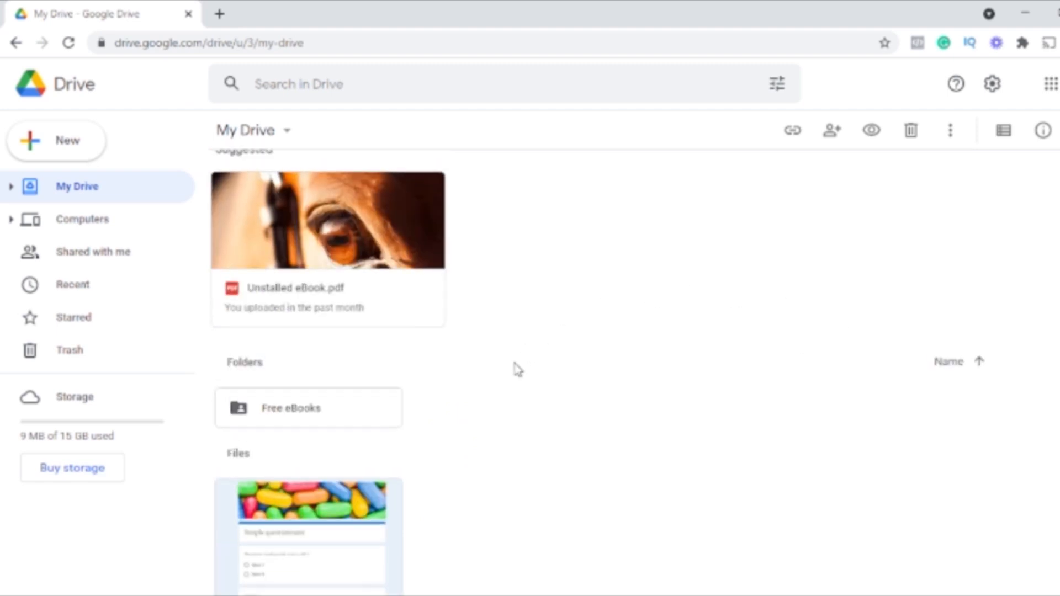
{"action": "scroll", "coordinate": [517, 370], "scroll_direction": "down", "scroll_amount": 2}
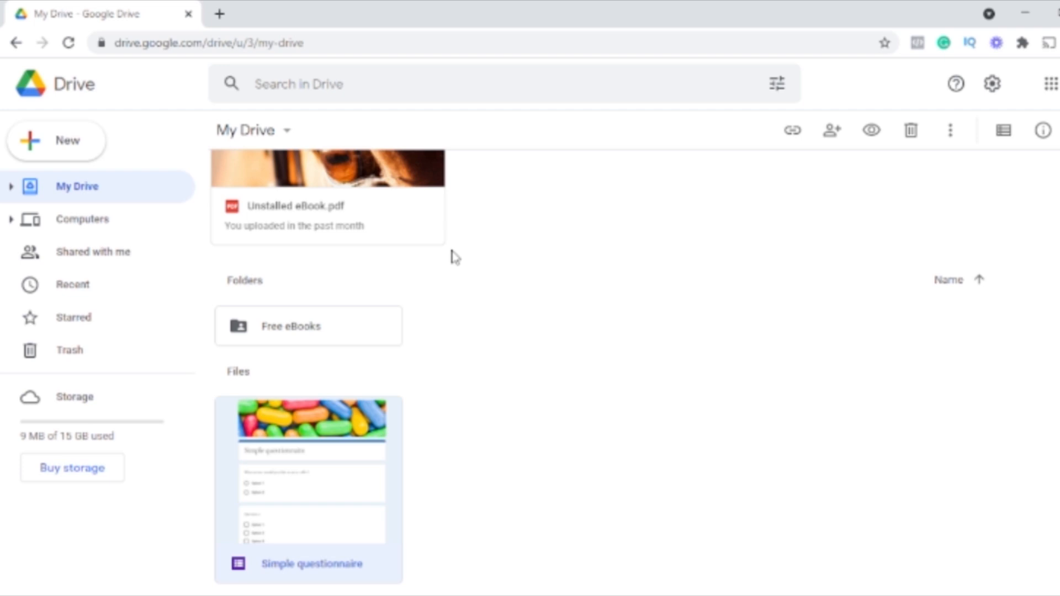
- Open jotform.com in a new browser tab, look over its home page and template categories, and close the site
{"action": "left_click", "coordinate": [219, 14]}
{"action": "type", "text": "jot"}
{"action": "key", "text": "Return"}
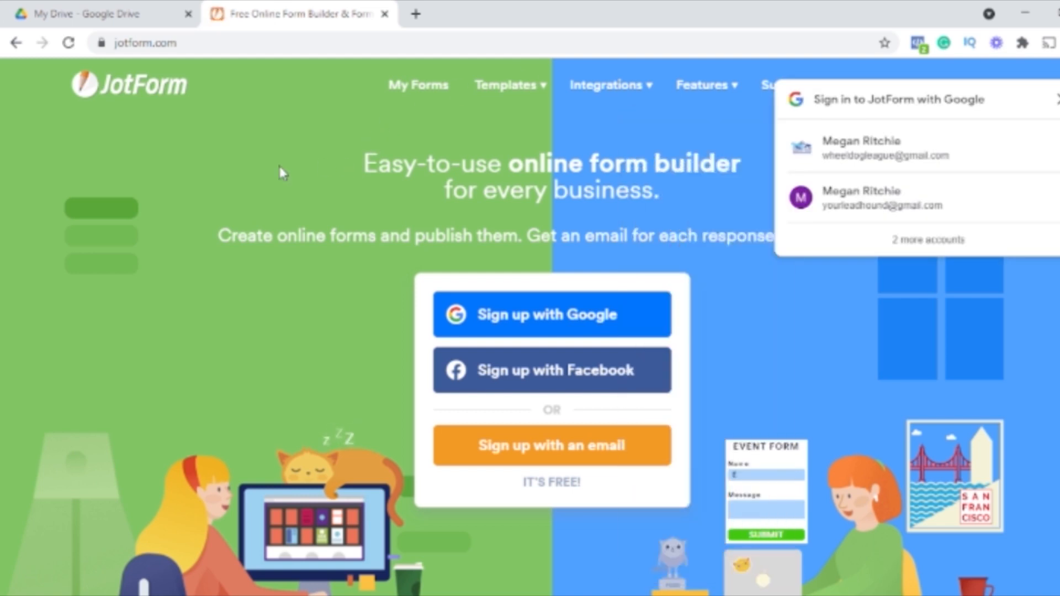
{"action": "mouse_move", "coordinate": [504, 93]}
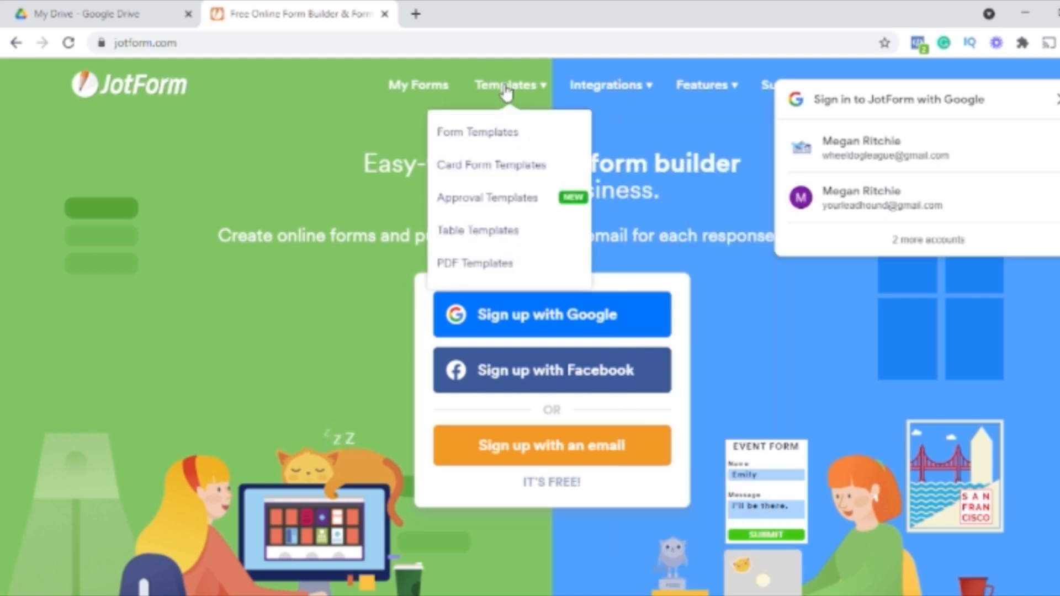
{"action": "scroll", "coordinate": [273, 245], "scroll_direction": "down", "scroll_amount": 20}
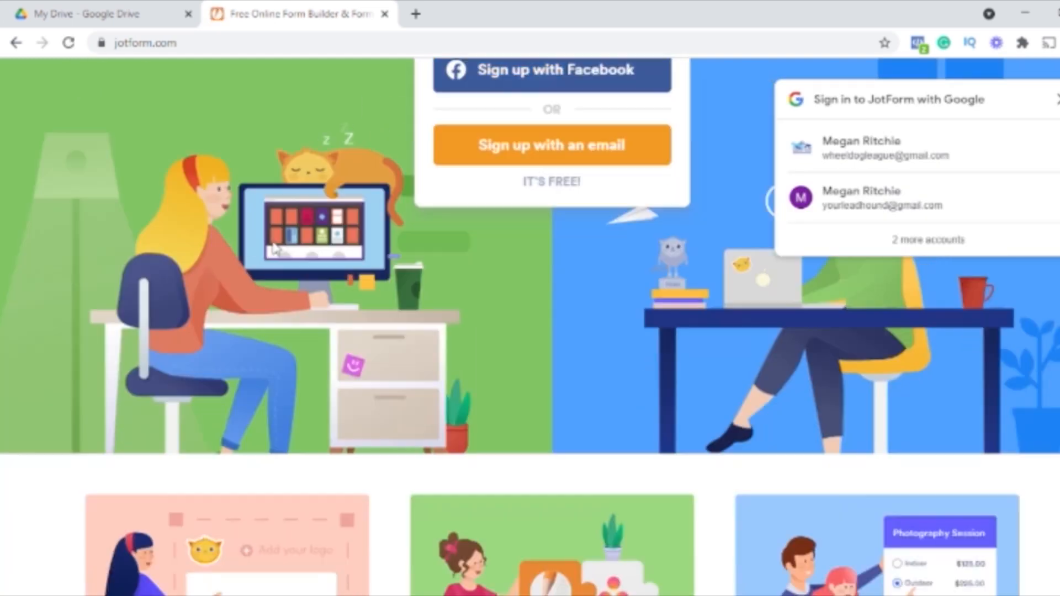
{"action": "scroll", "coordinate": [273, 243], "scroll_direction": "up", "scroll_amount": 20}
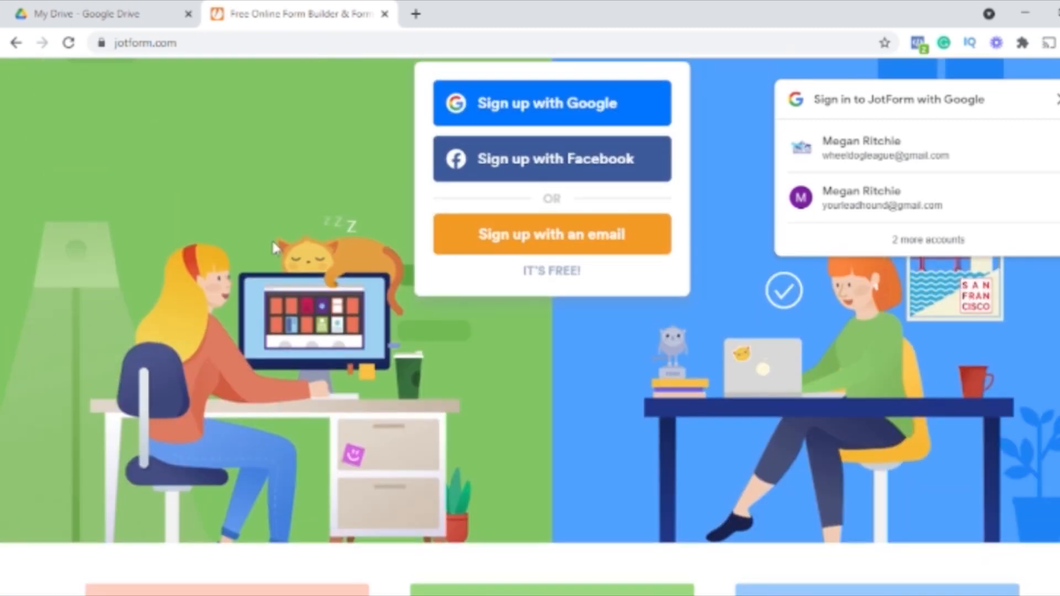
{"action": "left_click", "coordinate": [1055, 99]}
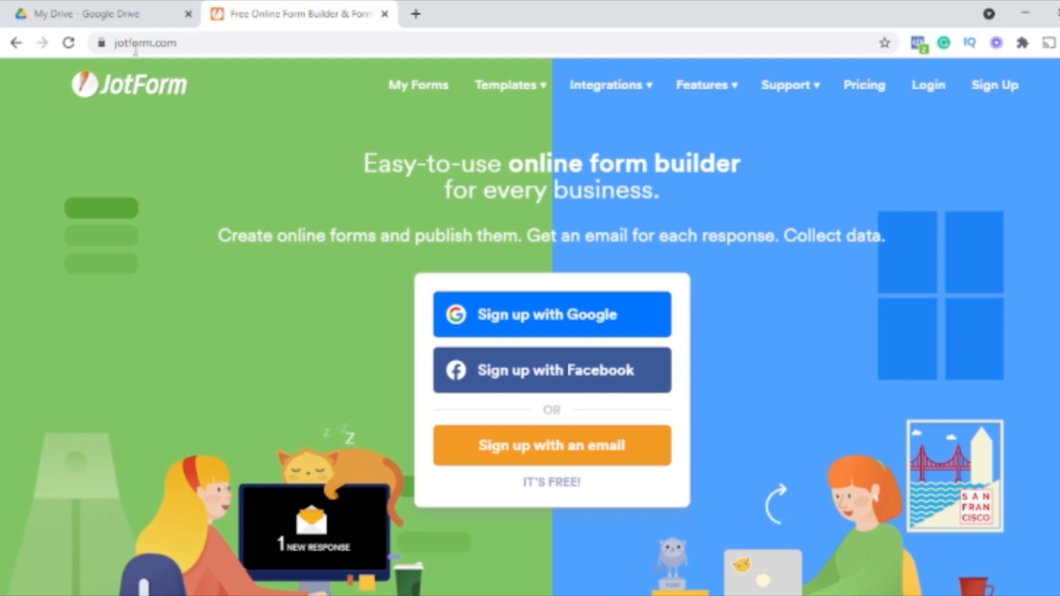
{"action": "left_click", "coordinate": [384, 14]}
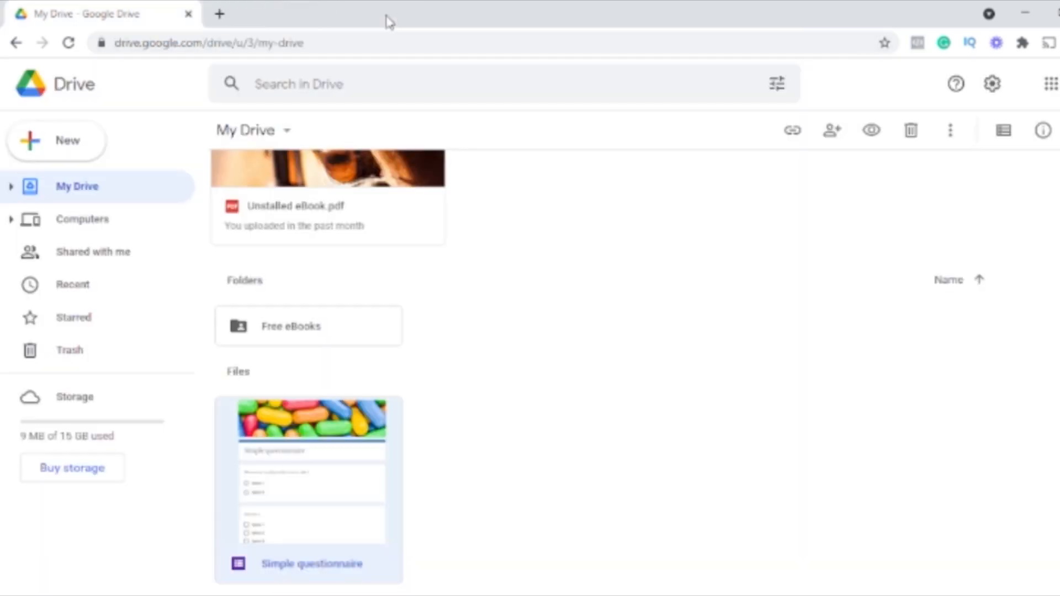